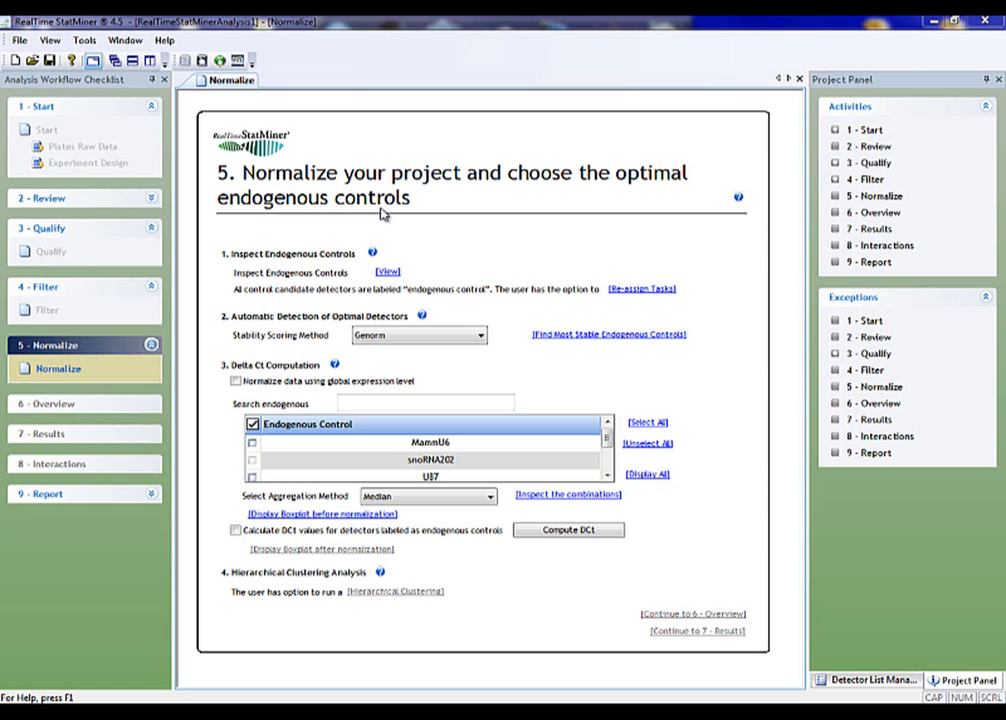
# View the endogenous controls' Ct profile, inspect its individual lines, and return to the Normalize page
pyautogui.click(385, 274)
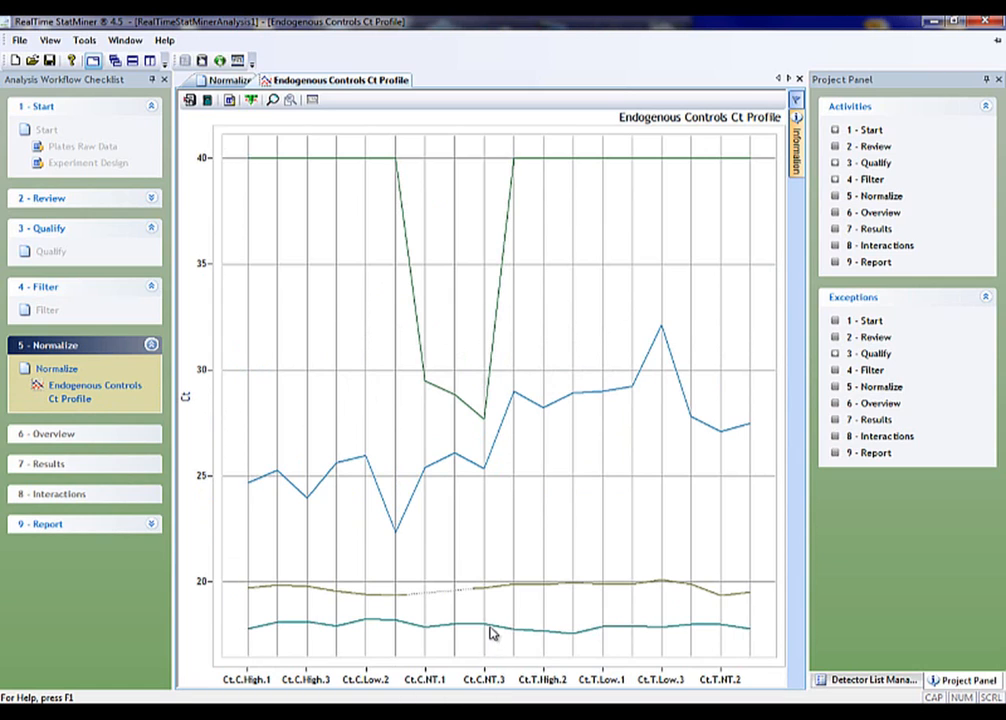
pyautogui.moveTo(482, 625)
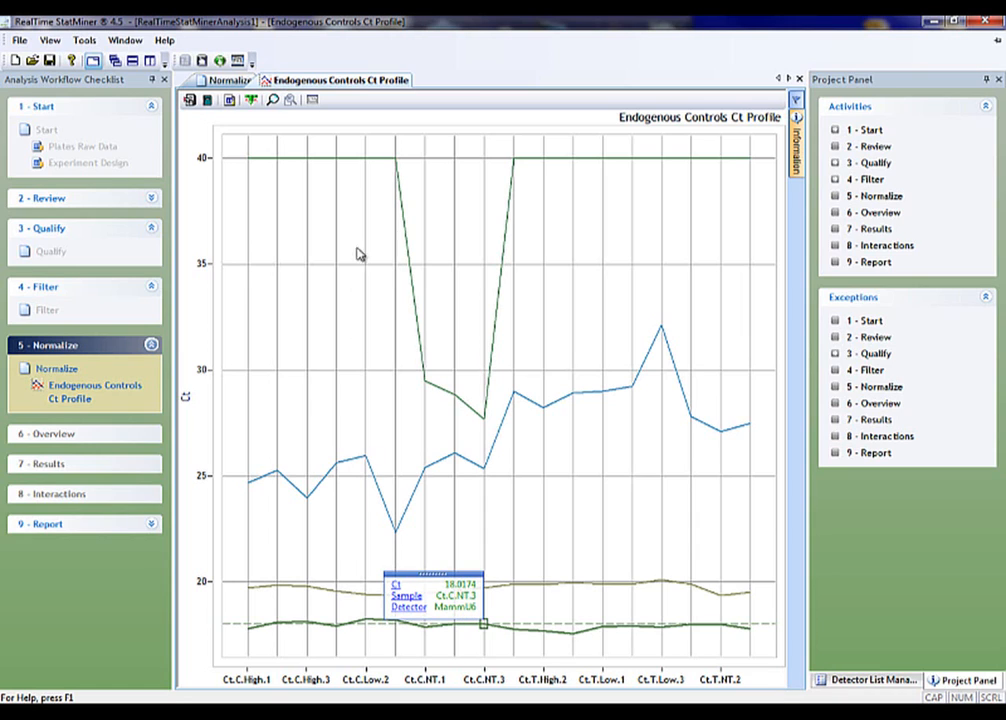
pyautogui.moveTo(343, 165)
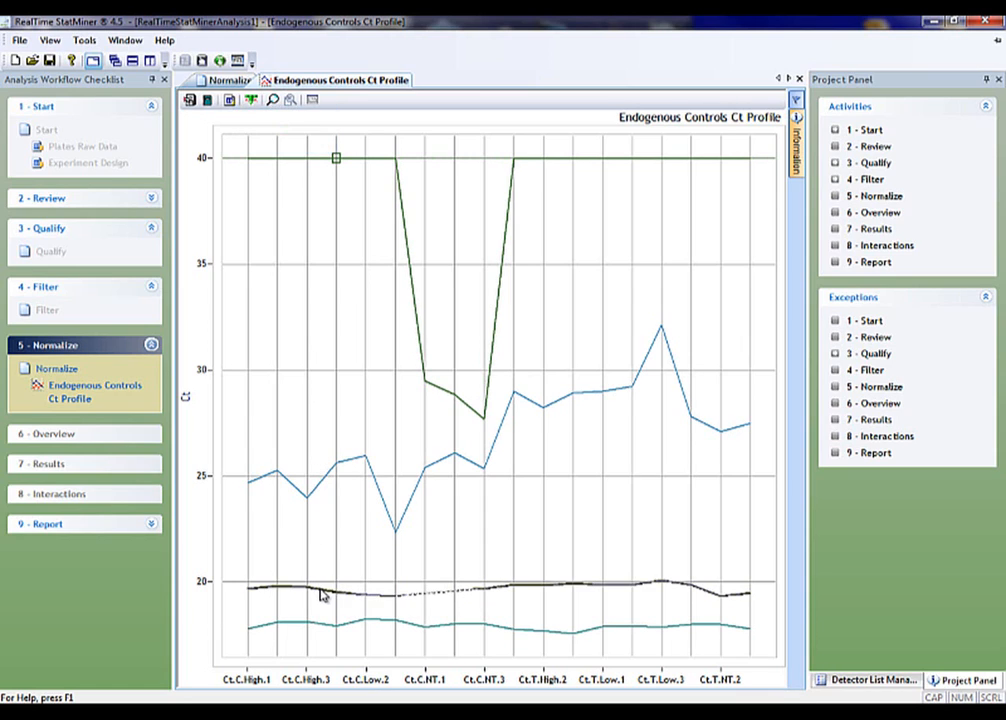
pyautogui.moveTo(307, 586)
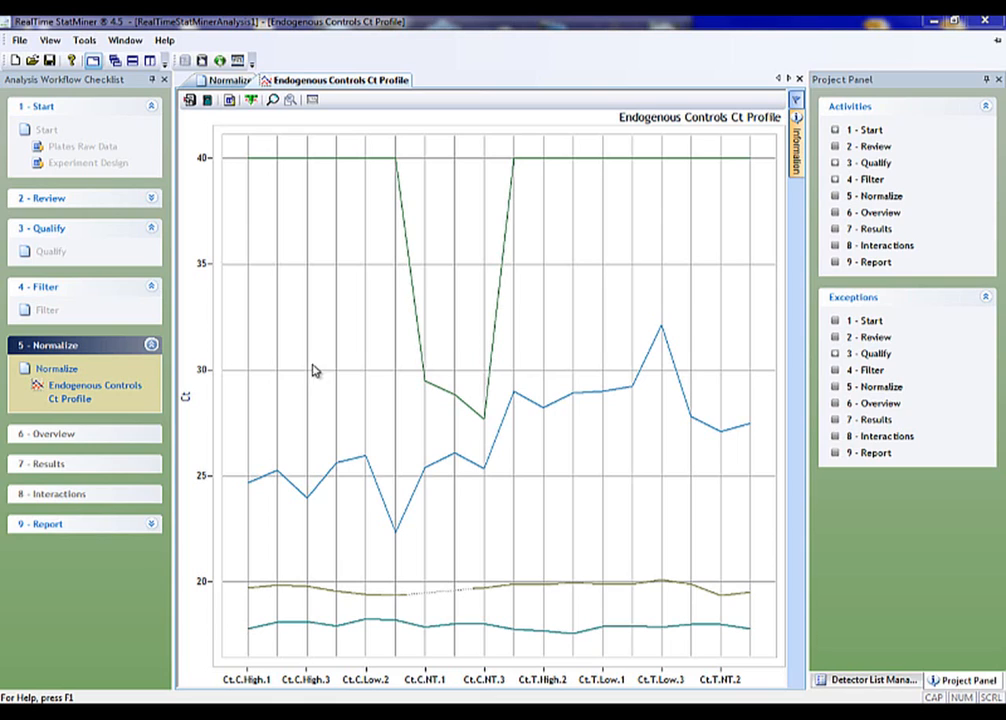
pyautogui.click(218, 82)
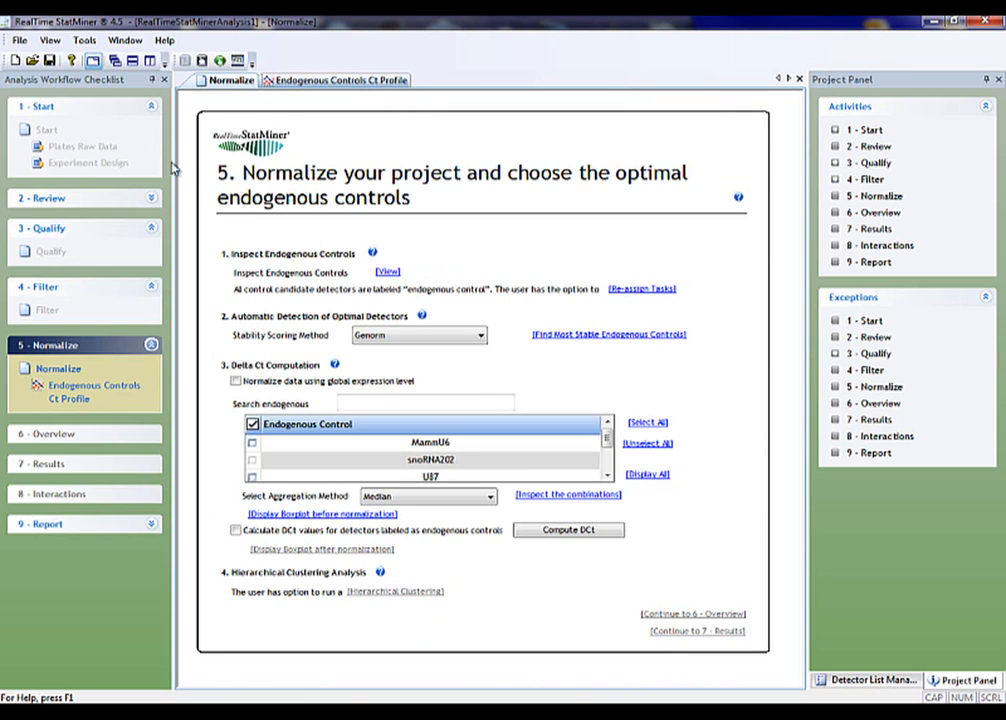
# Open the Endogenous Controls Manager and search it by Detectors for "snorna"
pyautogui.click(84, 40)
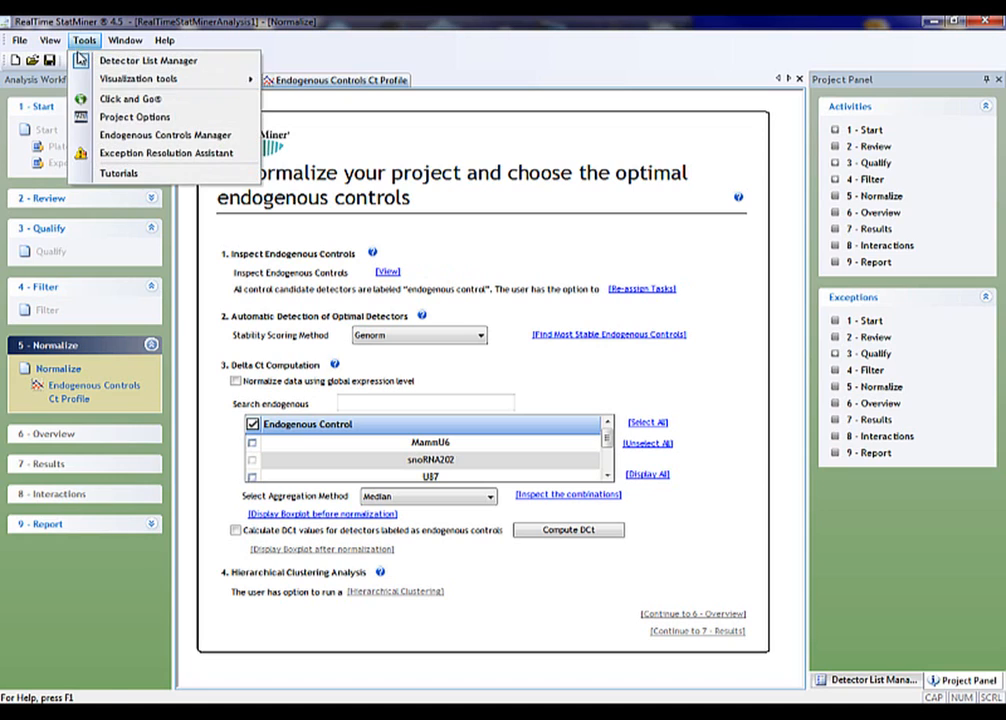
pyautogui.click(125, 136)
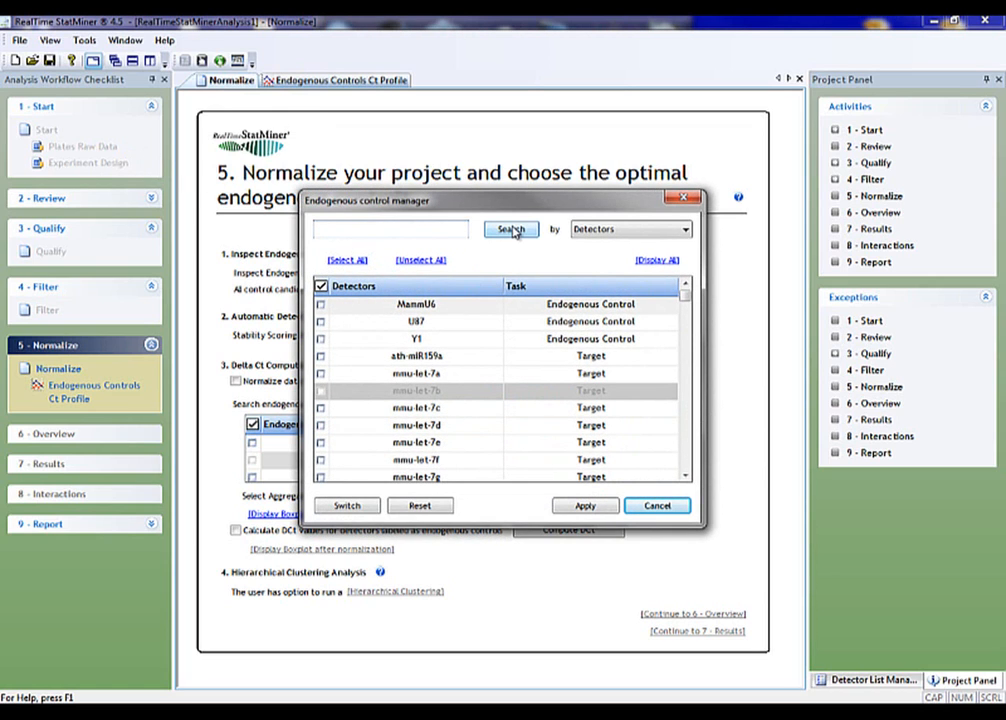
pyautogui.click(627, 233)
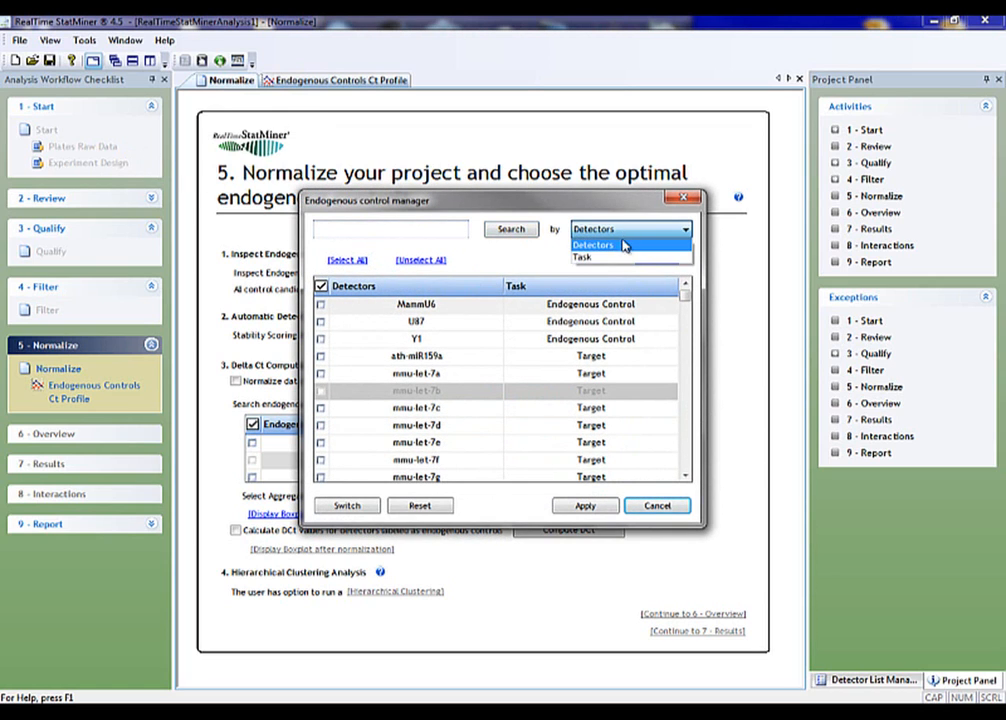
pyautogui.click(557, 259)
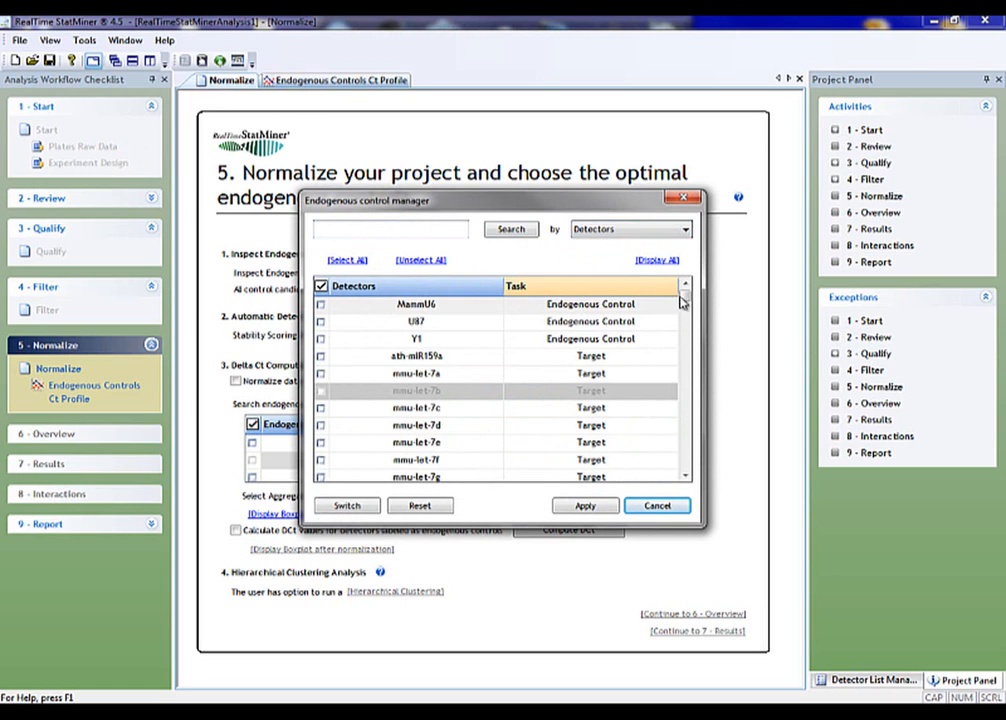
pyautogui.moveTo(683, 299)
pyautogui.mouseDown()
pyautogui.moveTo(685, 355)
pyautogui.moveTo(687, 285)
pyautogui.moveTo(687, 295)
pyautogui.mouseUp()
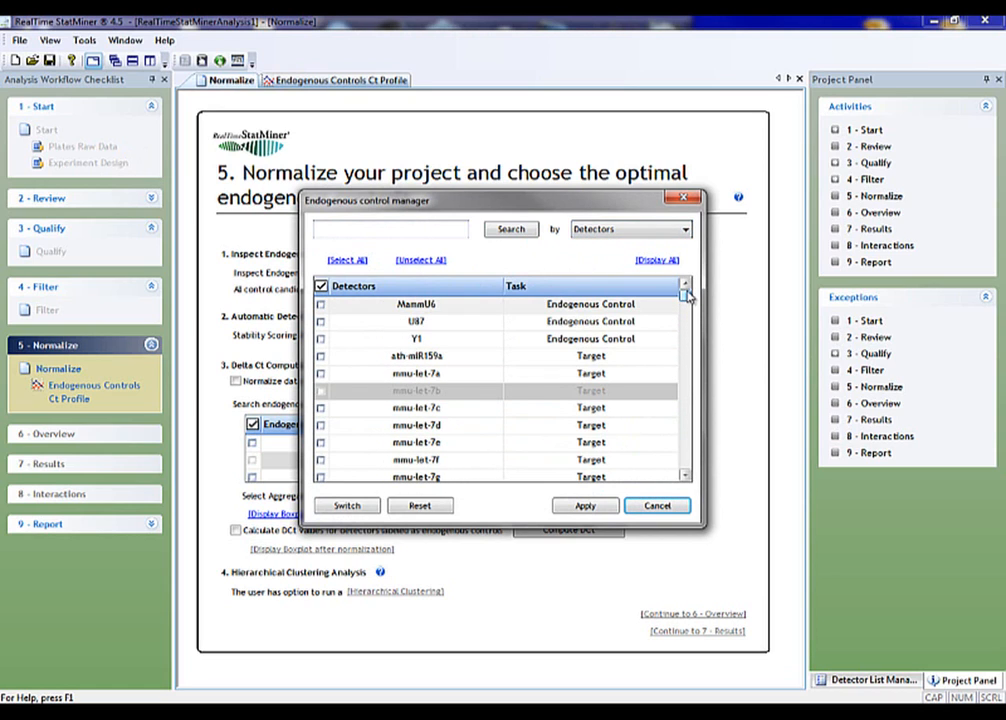
pyautogui.click(425, 228)
pyautogui.write('snorna')
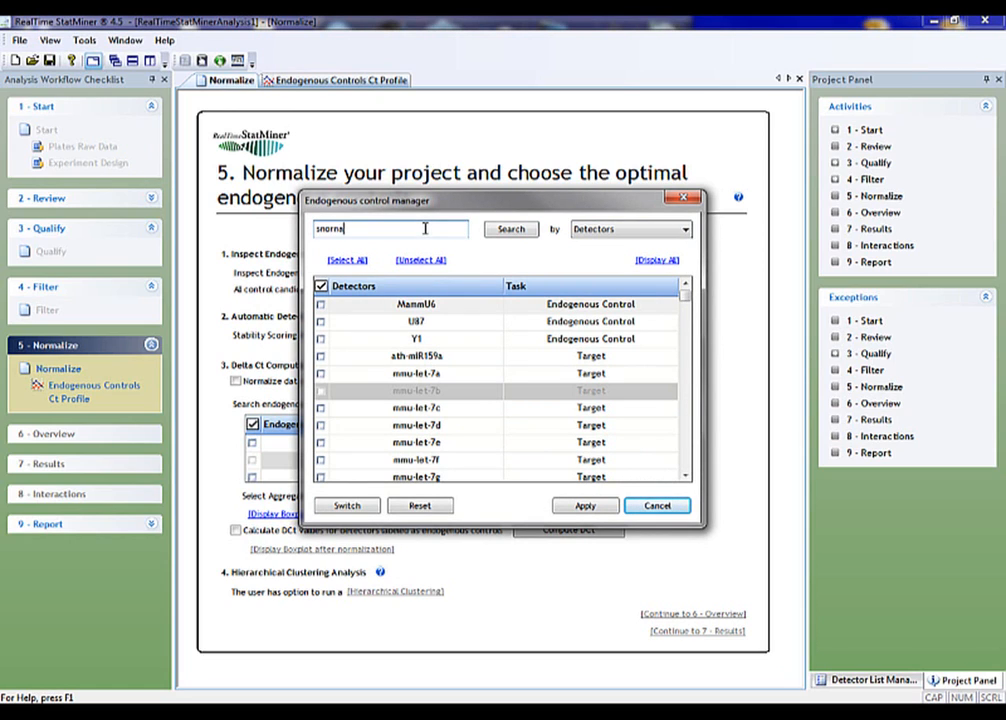
pyautogui.click(518, 234)
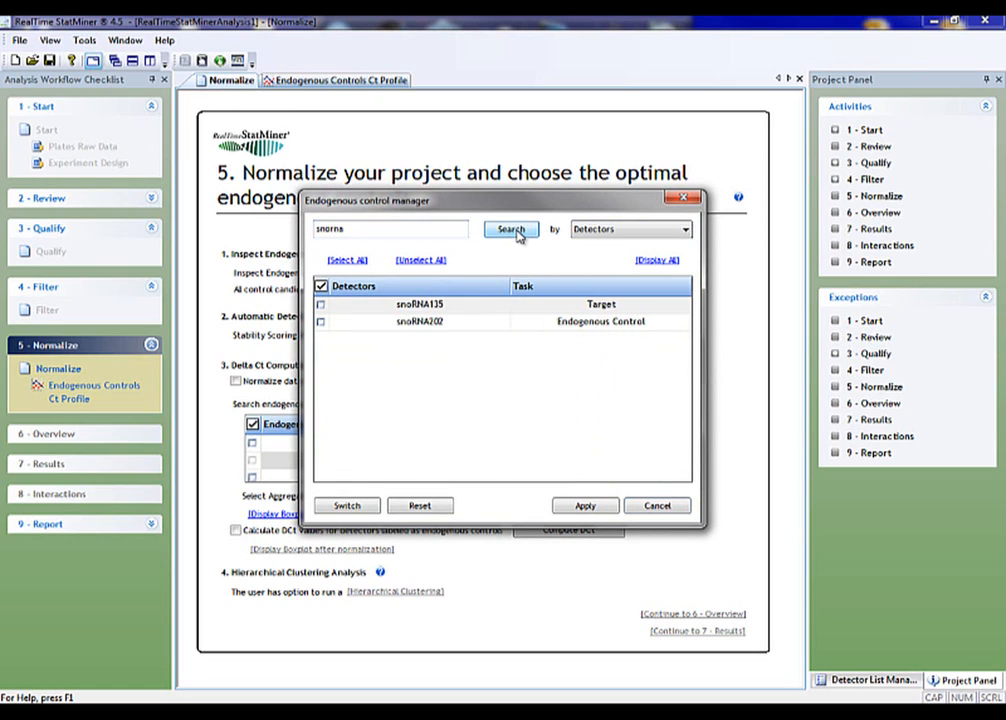
# Switch detector snoRNA135 to the Endogenous Control task, apply the change, and view the updated Ct profile of the controls
pyautogui.click(321, 306)
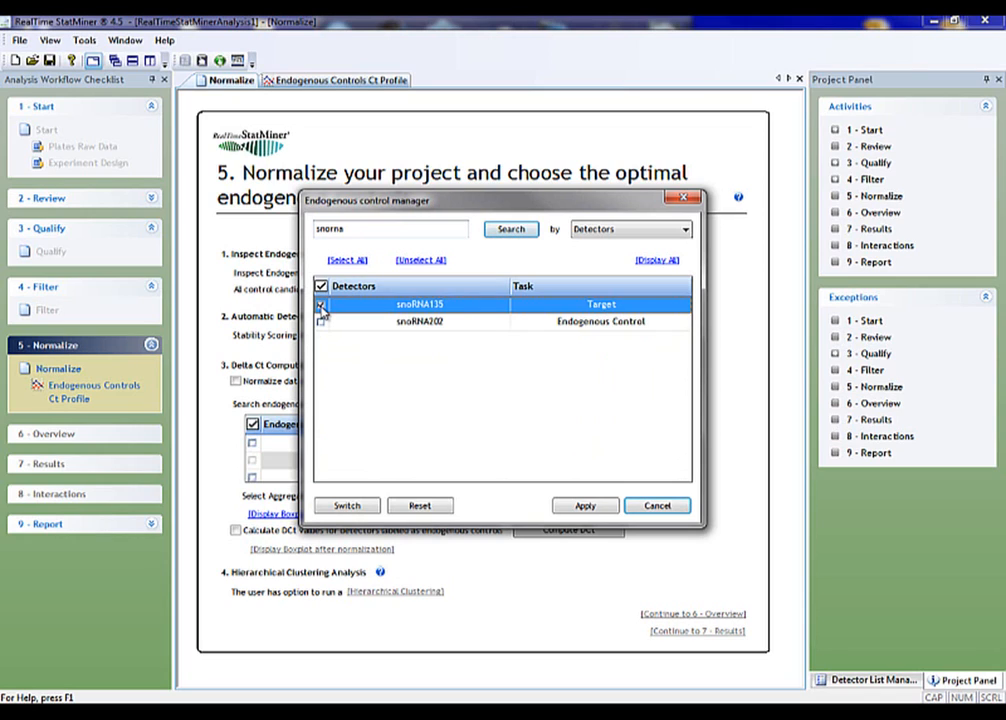
pyautogui.click(348, 507)
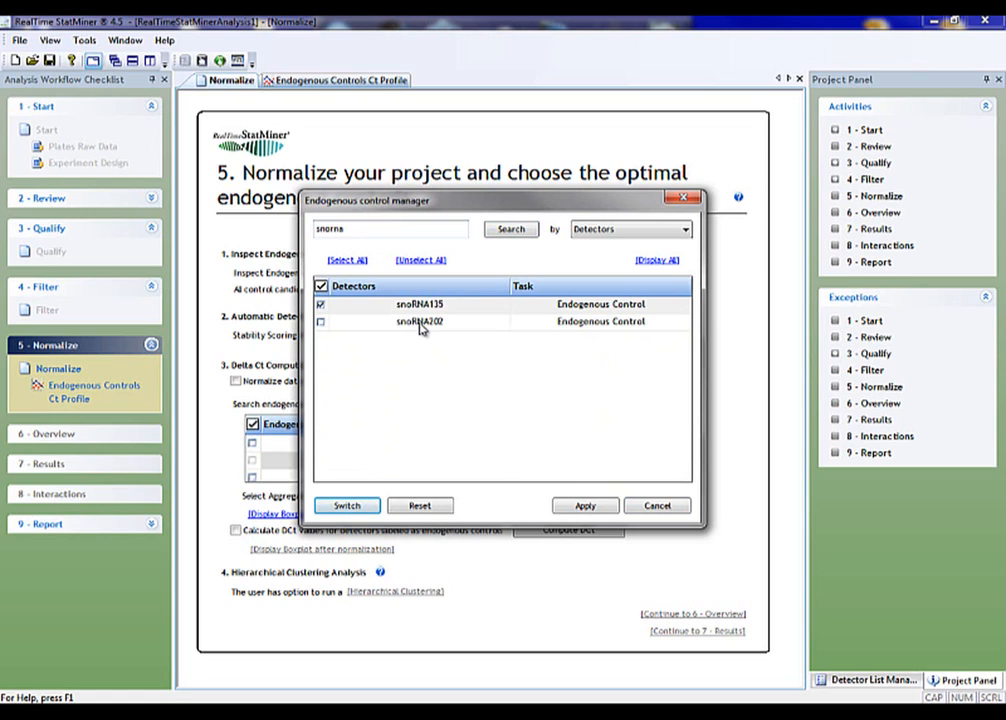
pyautogui.click(657, 262)
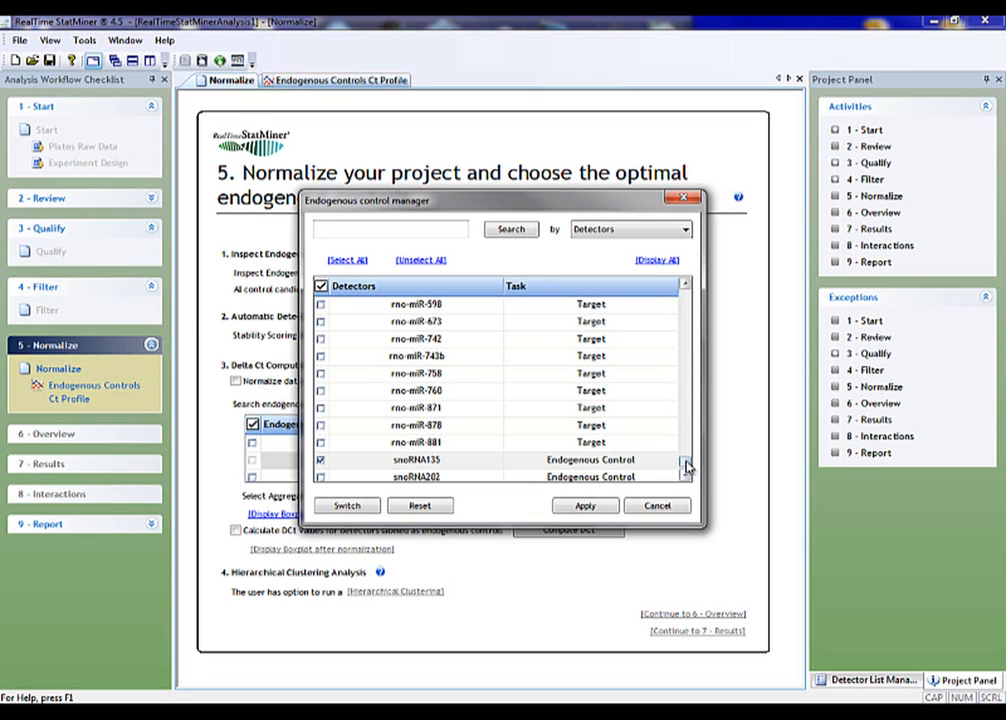
pyautogui.moveTo(686, 465); pyautogui.dragTo(687, 285)
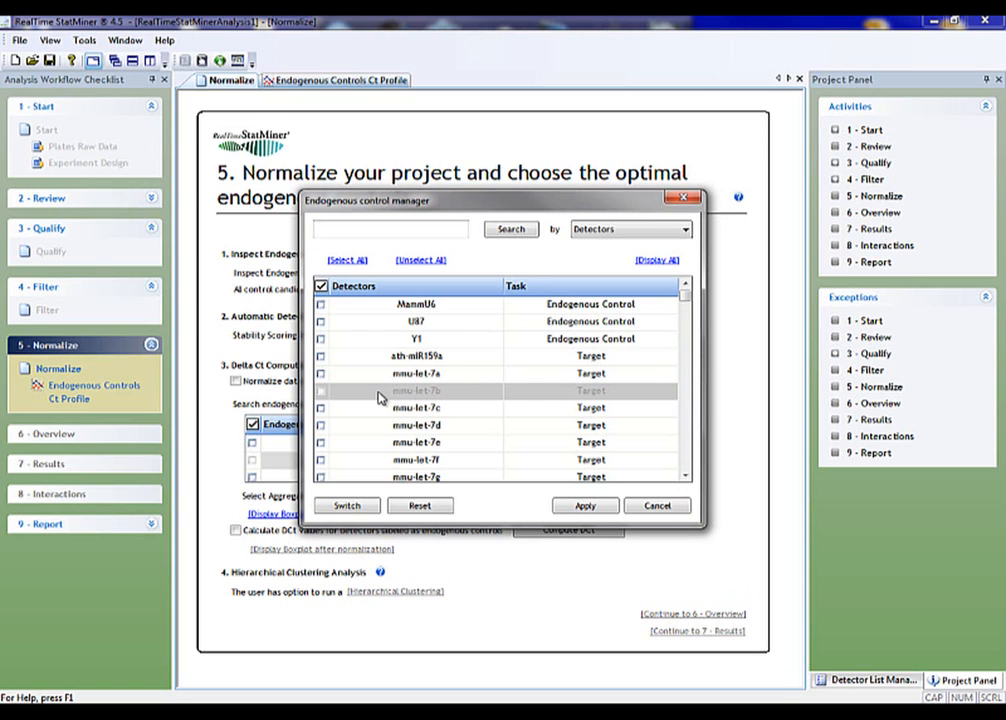
pyautogui.click(576, 507)
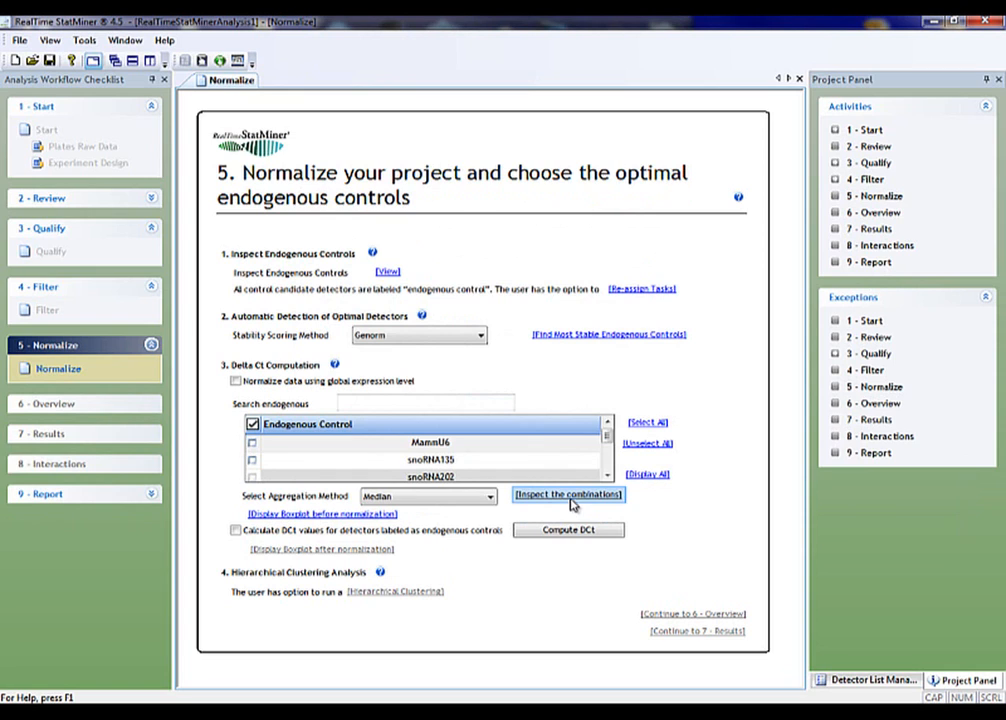
pyautogui.click(389, 272)
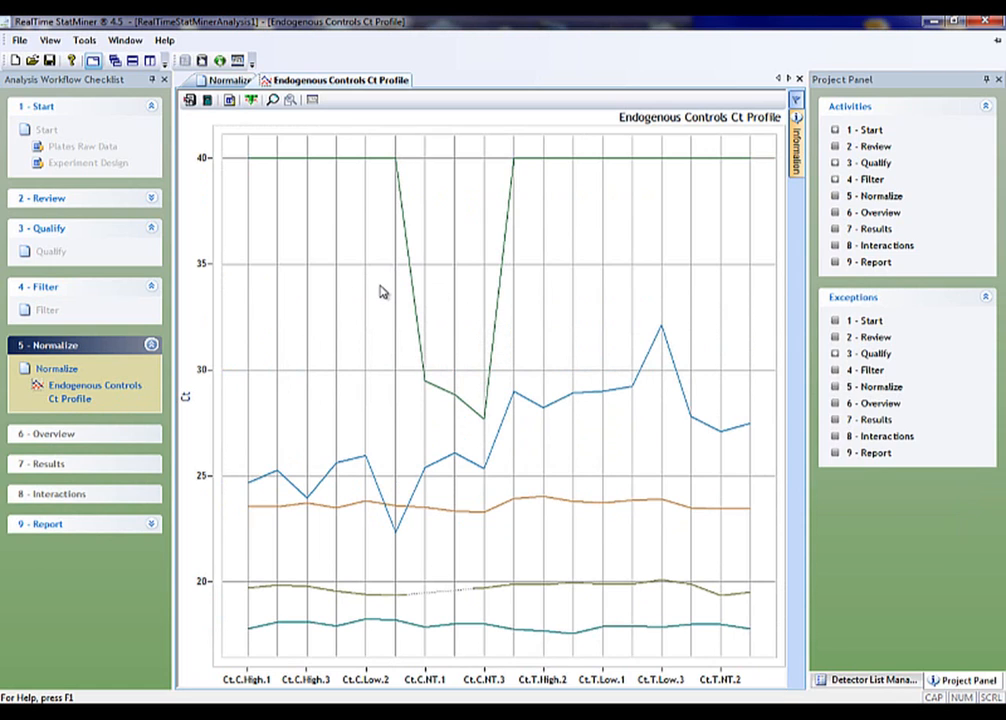
pyautogui.click(229, 80)
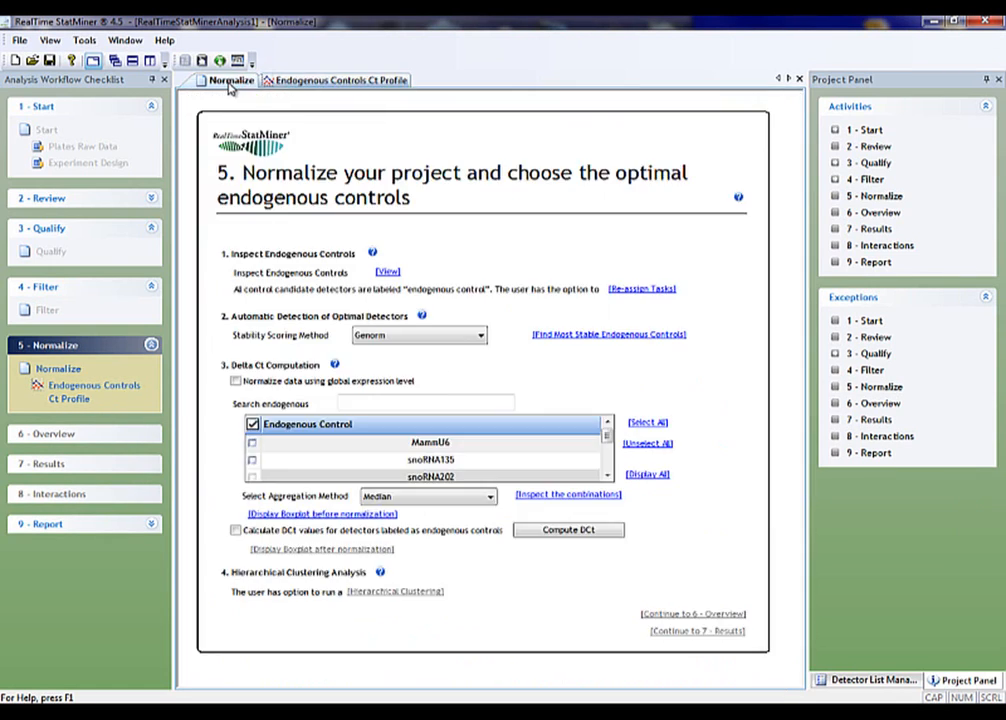
# Find the most stable endogenous controls with the Genorm stability scoring method
pyautogui.click(481, 337)
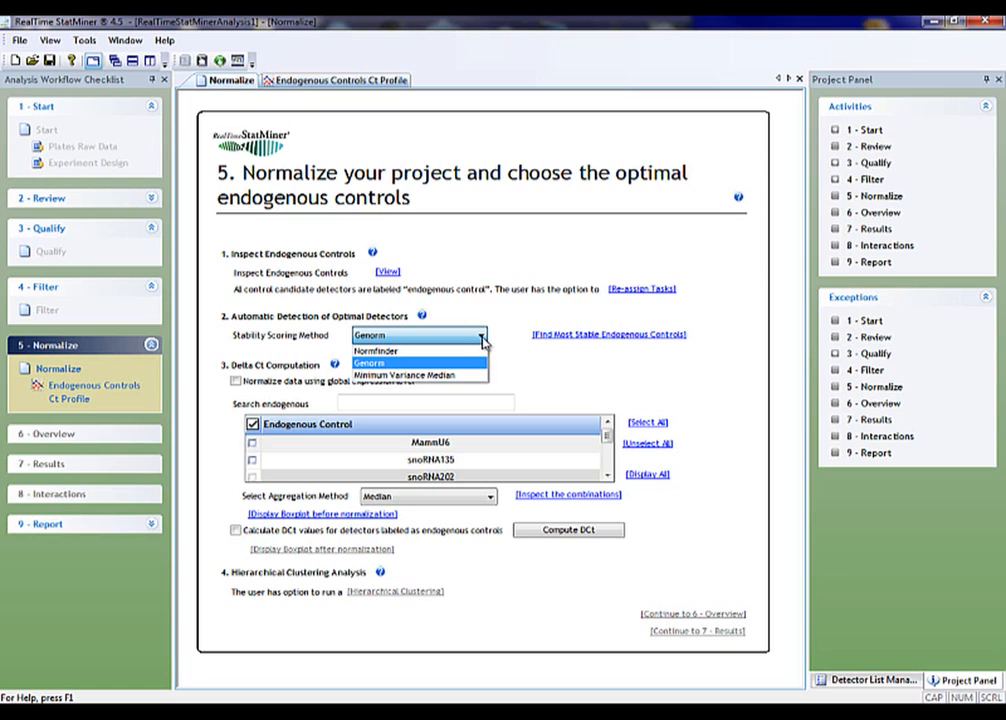
pyautogui.click(482, 341)
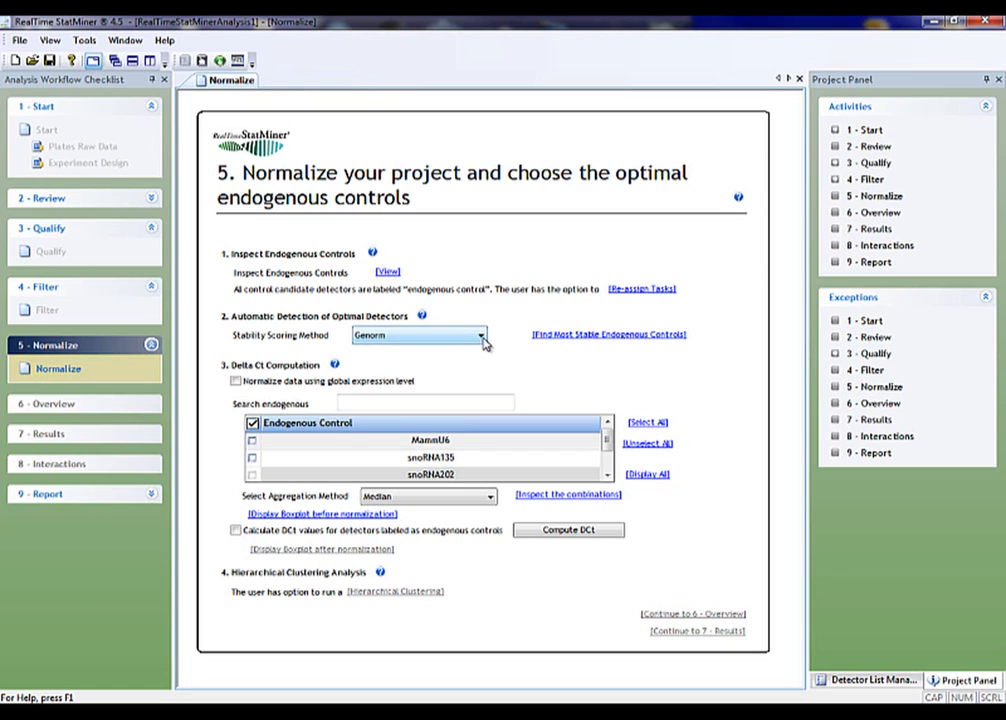
pyautogui.click(554, 337)
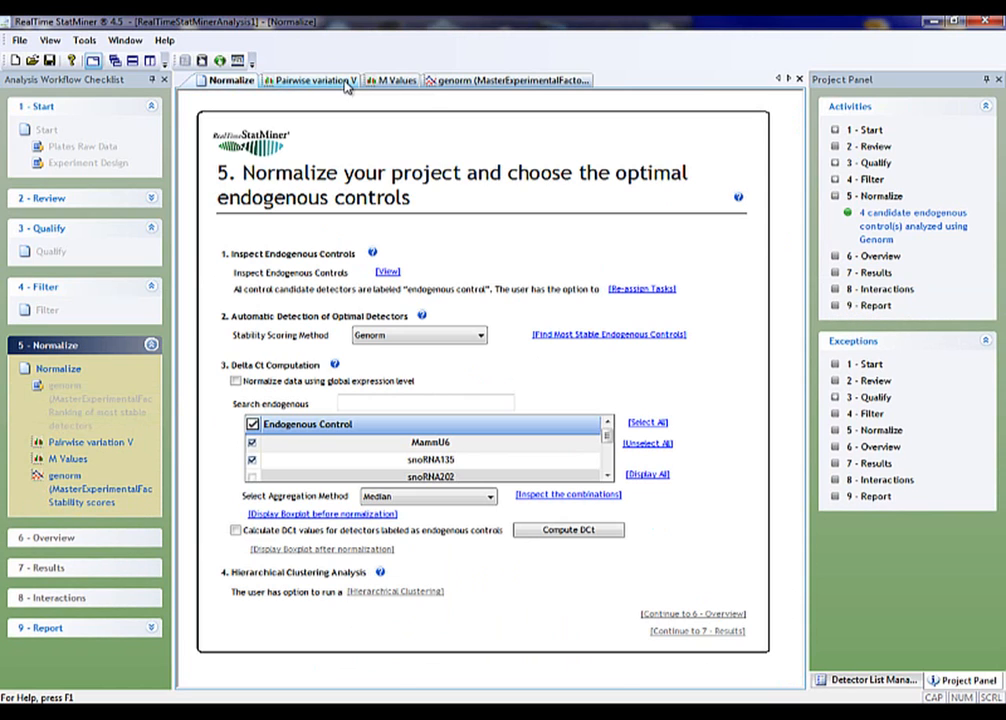
# Examine the Genorm pairwise variation, M values and stability scores charts, and return to the Normalize page
pyautogui.click(347, 84)
pyautogui.click(397, 84)
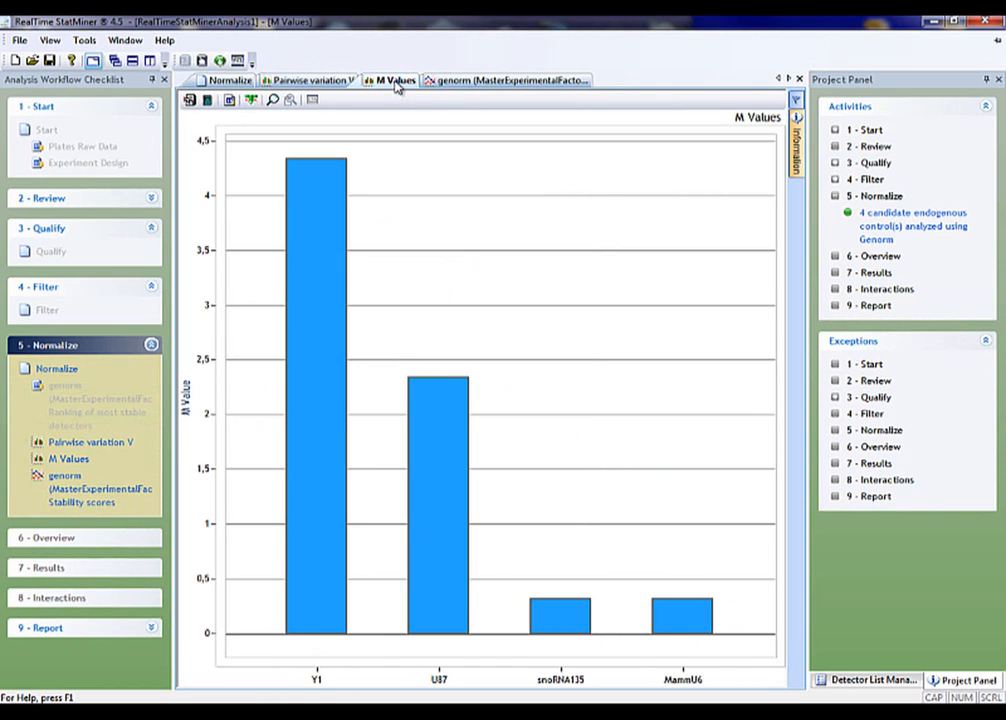
pyautogui.click(460, 81)
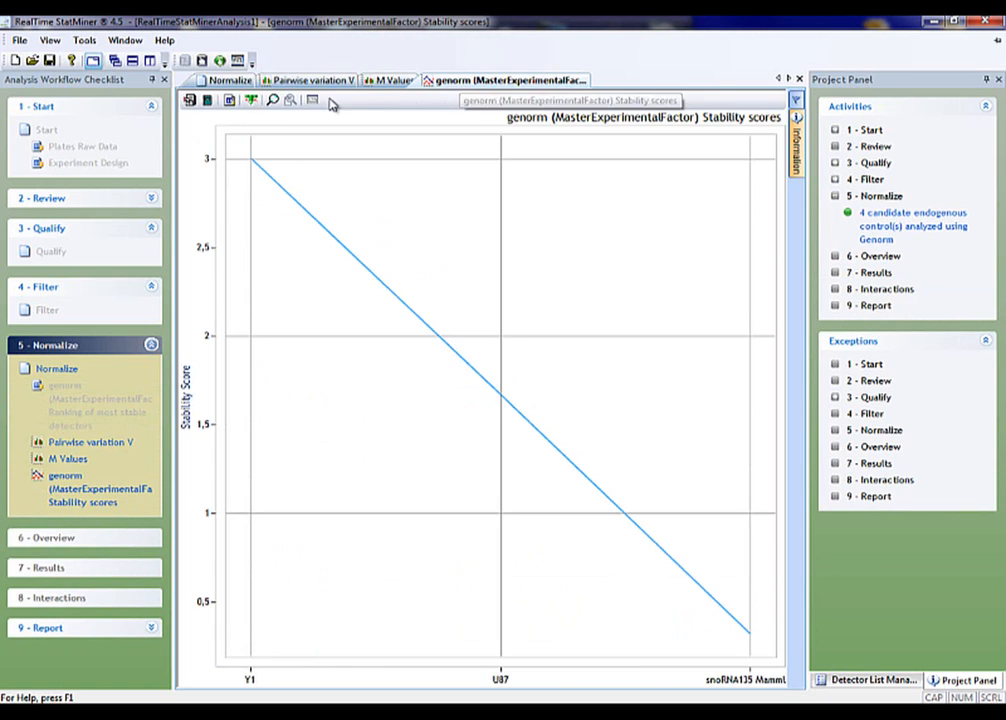
pyautogui.click(228, 80)
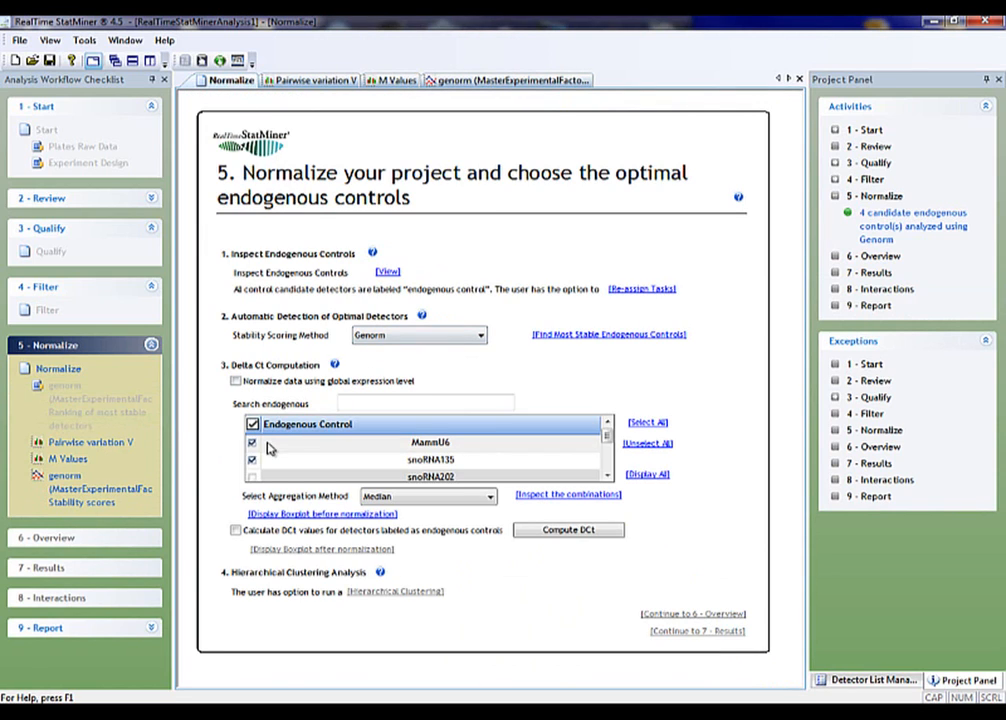
# Change the stability scoring method to Normfinder and find the most stable endogenous controls
pyautogui.click(411, 337)
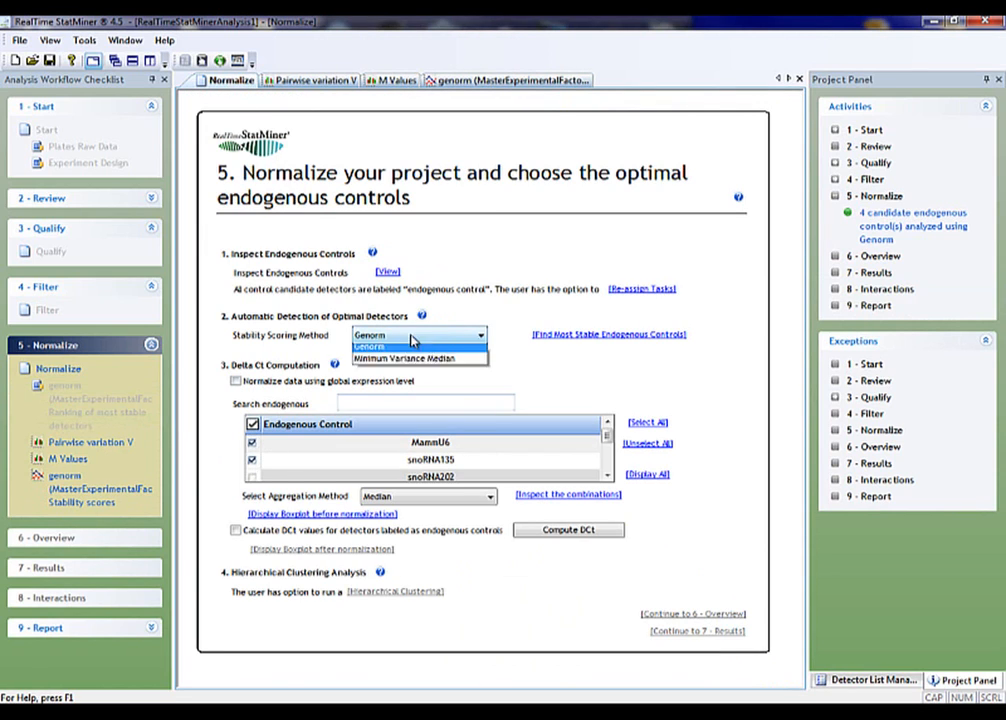
pyautogui.click(382, 348)
pyautogui.click(559, 336)
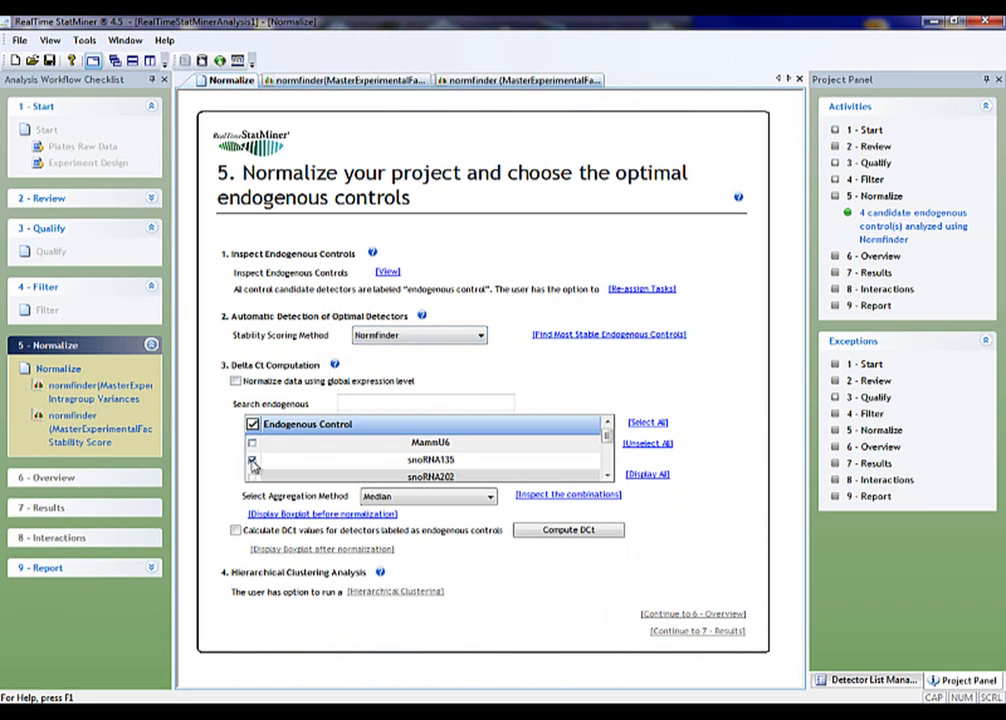
# Change the scoring method to Minimum Variance Median and find the most stable endogenous controls, keeping MammU6 and snoRNA135 selected
pyautogui.click(460, 336)
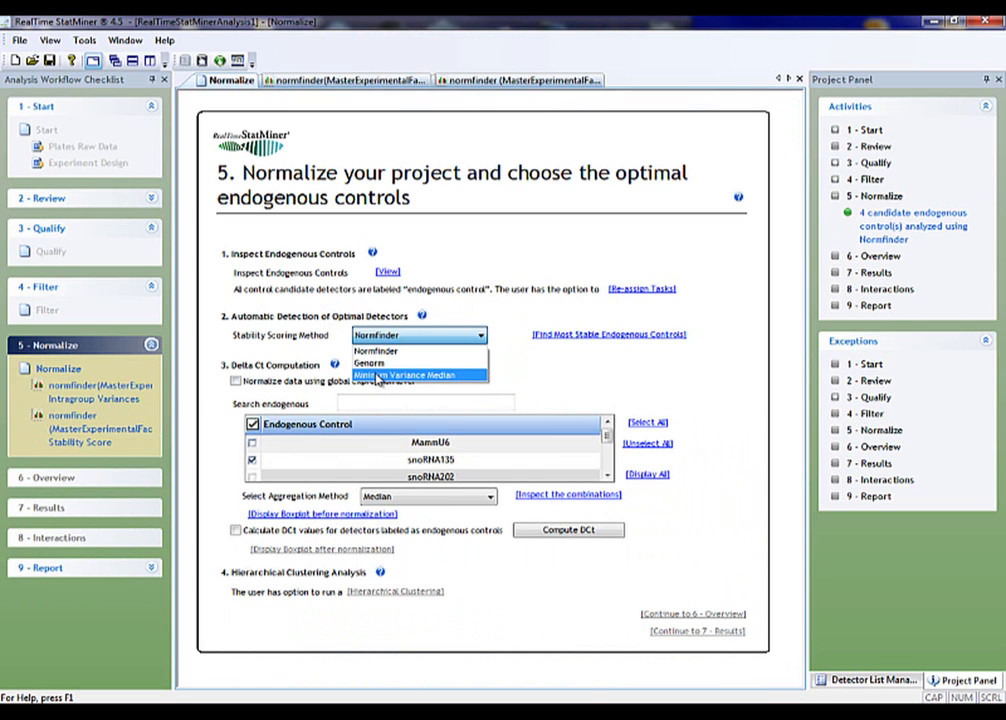
pyautogui.click(378, 376)
pyautogui.click(540, 336)
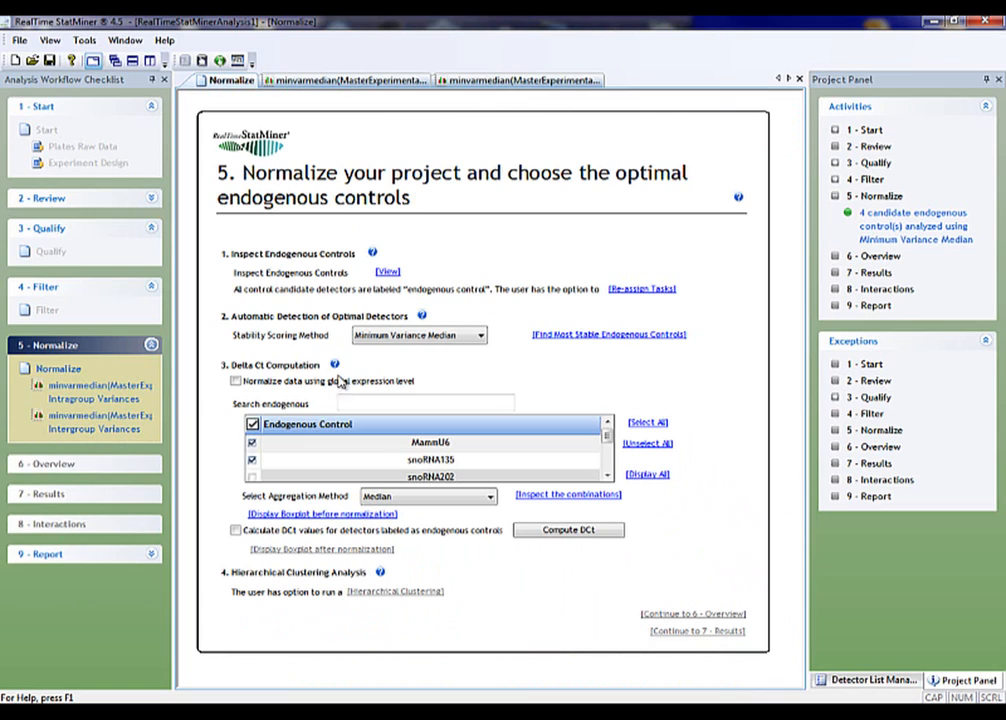
pyautogui.click(253, 461)
# Inspect the combinations of the selected controls using the Median aggregation, and filter the DISCARDED controls out of the Ct profile
pyautogui.click(568, 501)
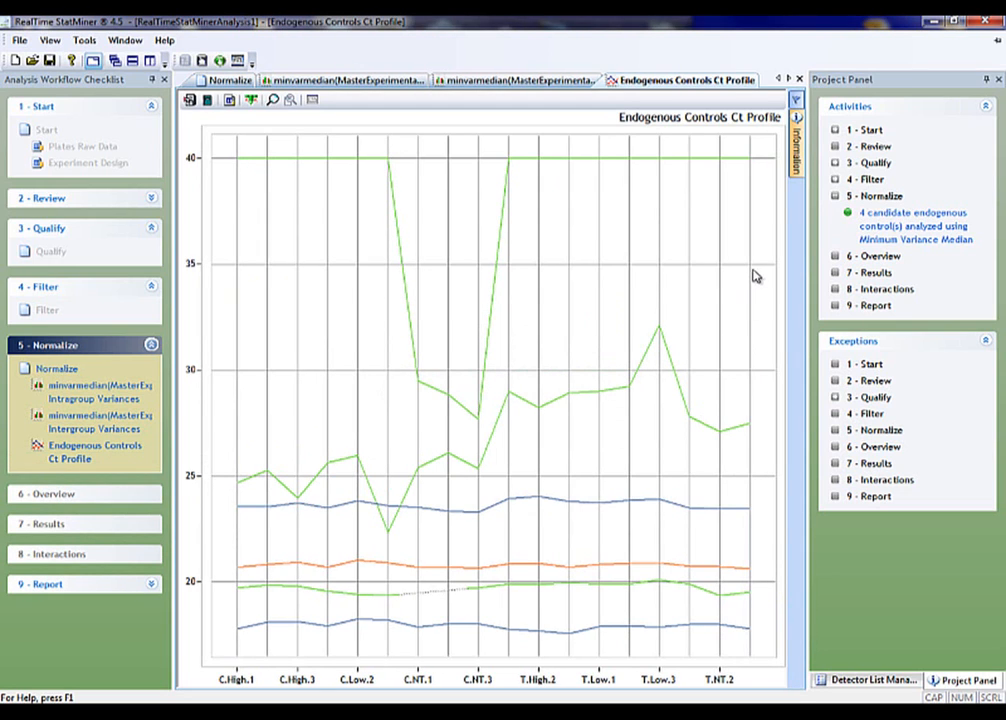
pyautogui.click(797, 101)
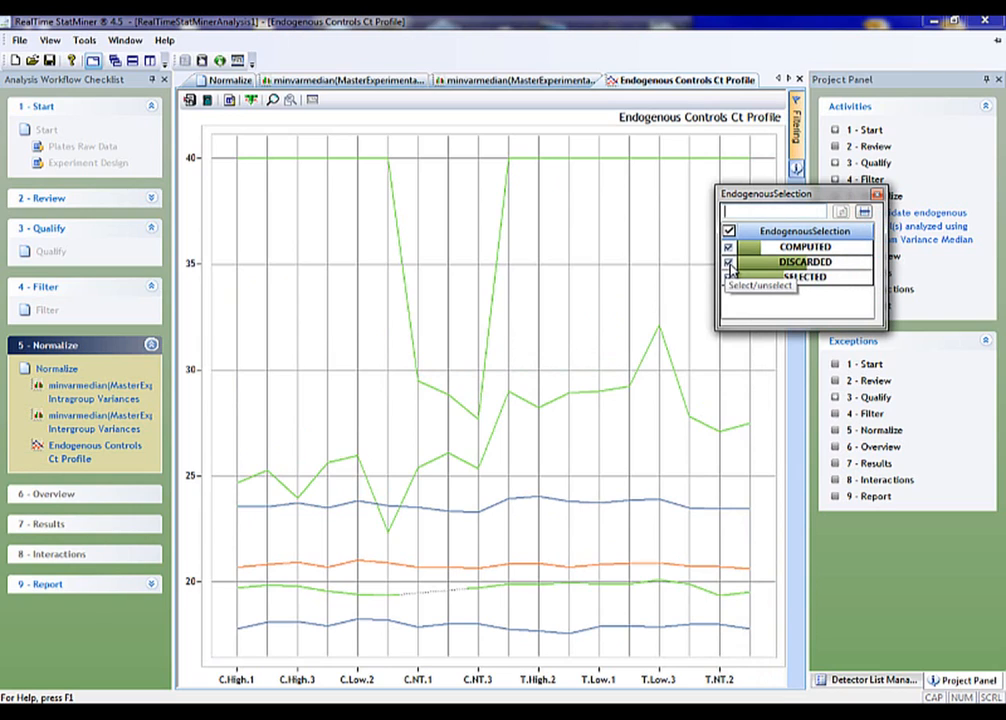
pyautogui.click(729, 264)
pyautogui.click(729, 263)
pyautogui.click(729, 264)
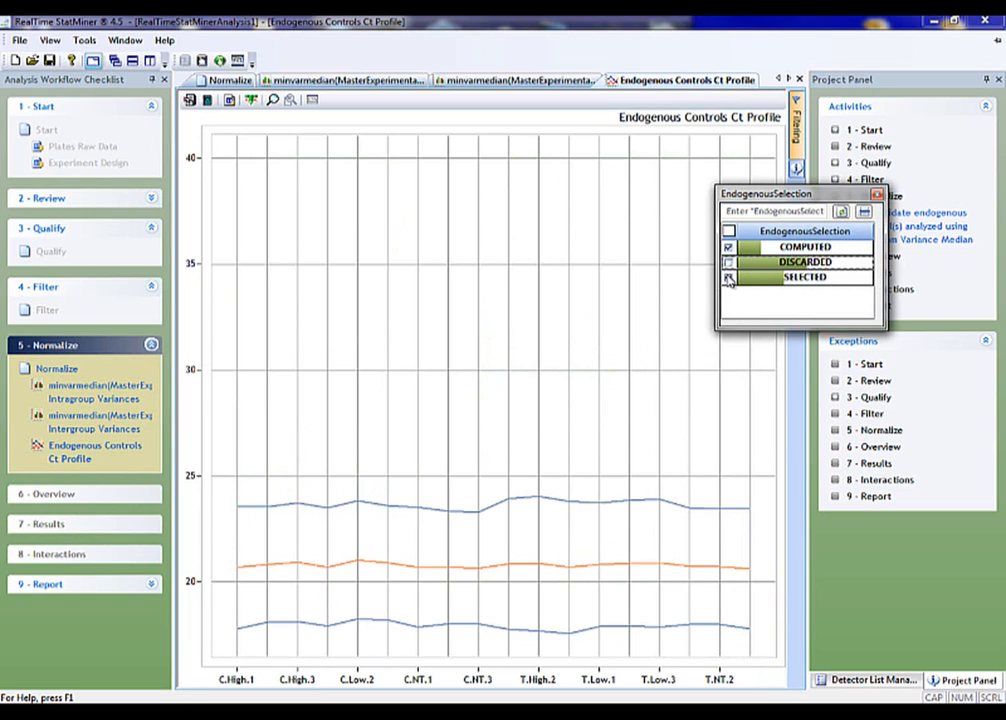
# Filter the SELECTED controls out of the Ct profile, leaving only the COMPUTED line shown
pyautogui.click(729, 278)
pyautogui.click(729, 278)
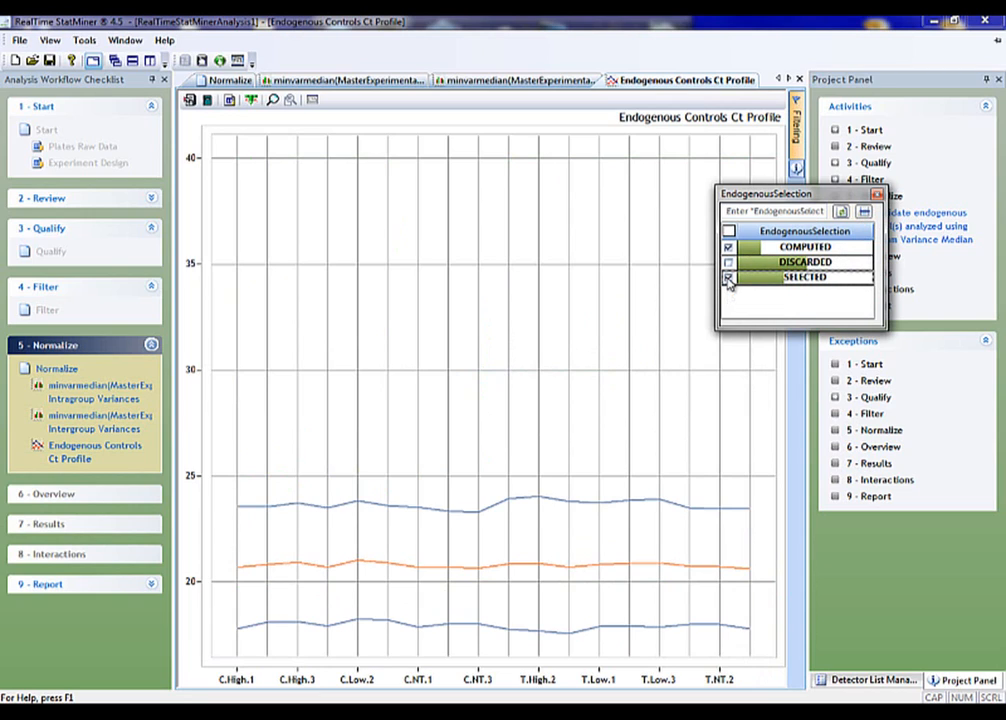
pyautogui.click(729, 278)
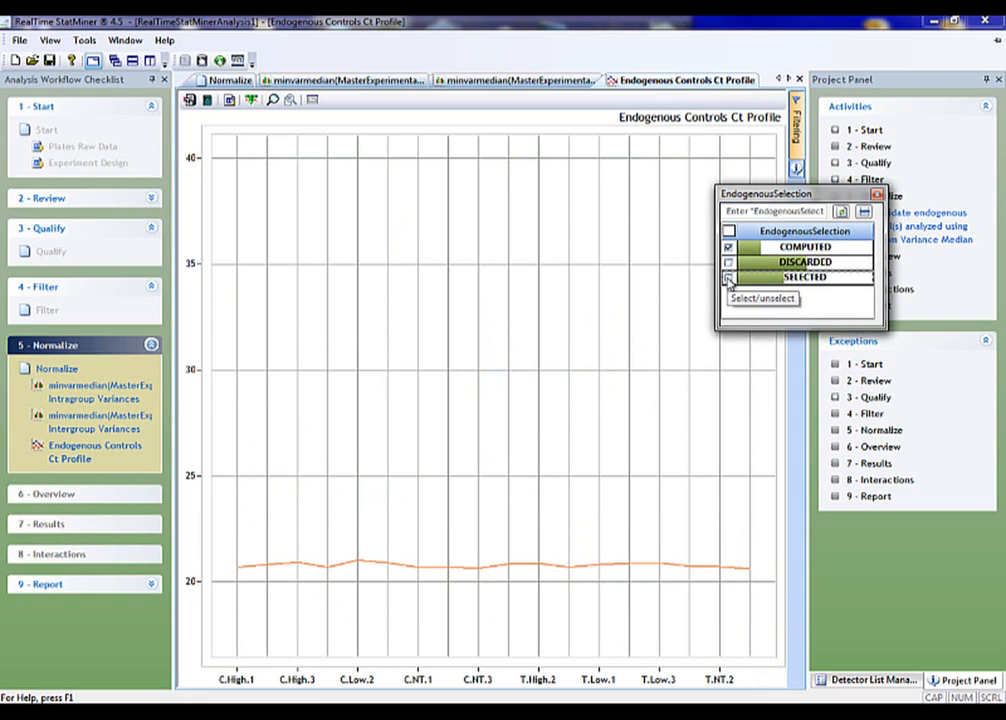
# Bring the SELECTED controls back into the Ct profile alongside the COMPUTED line and close the EndogenousSelection filter
pyautogui.click(729, 278)
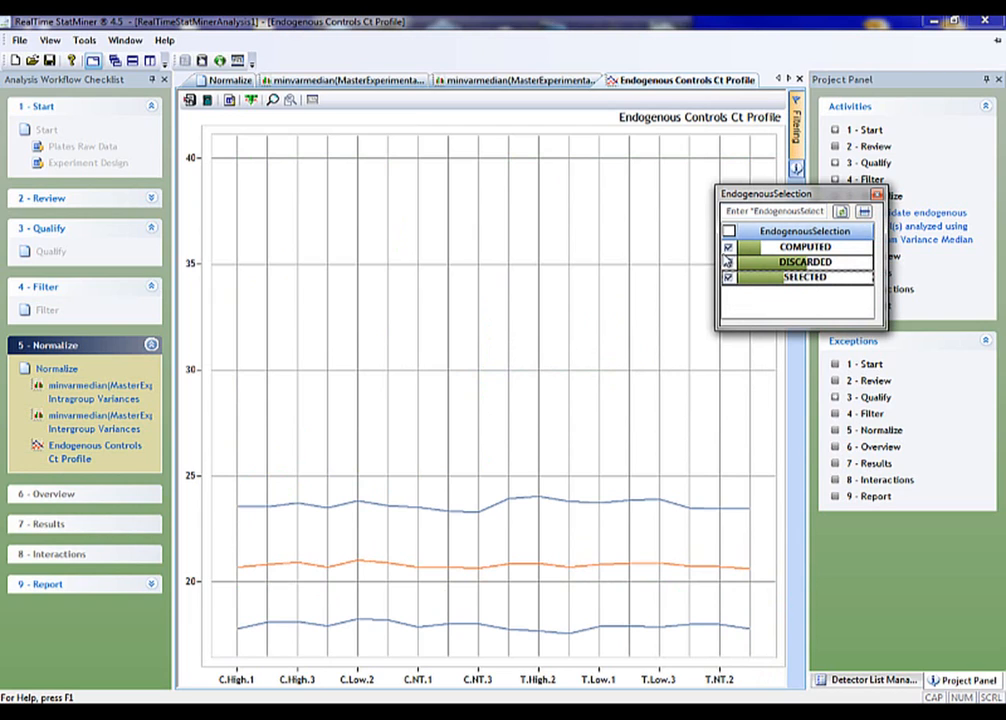
pyautogui.click(729, 247)
pyautogui.click(729, 247)
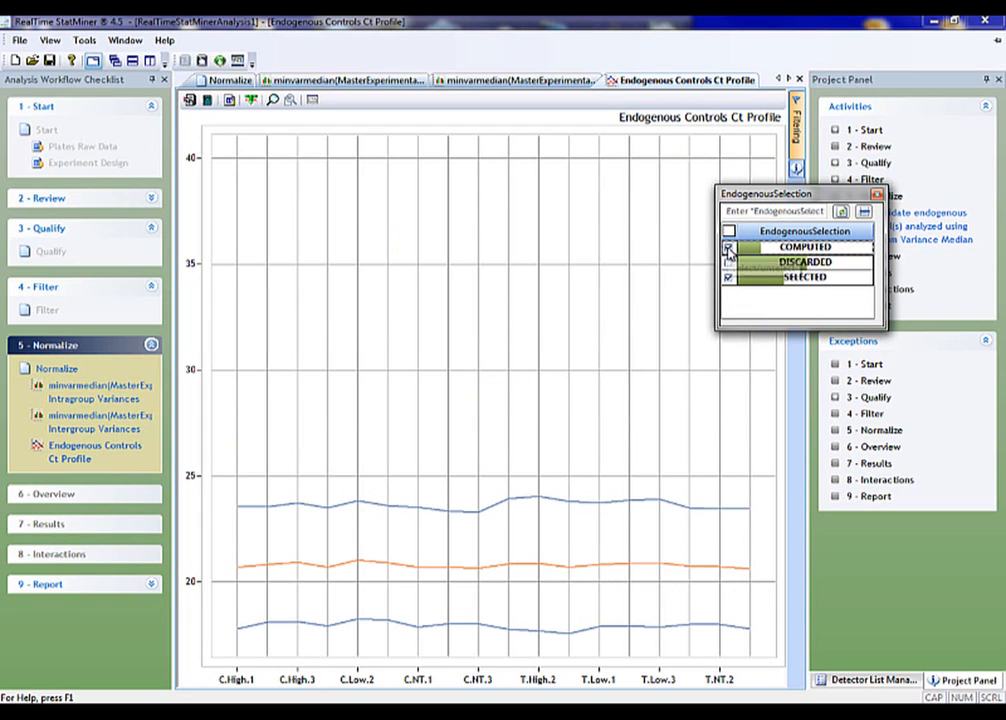
pyautogui.click(729, 247)
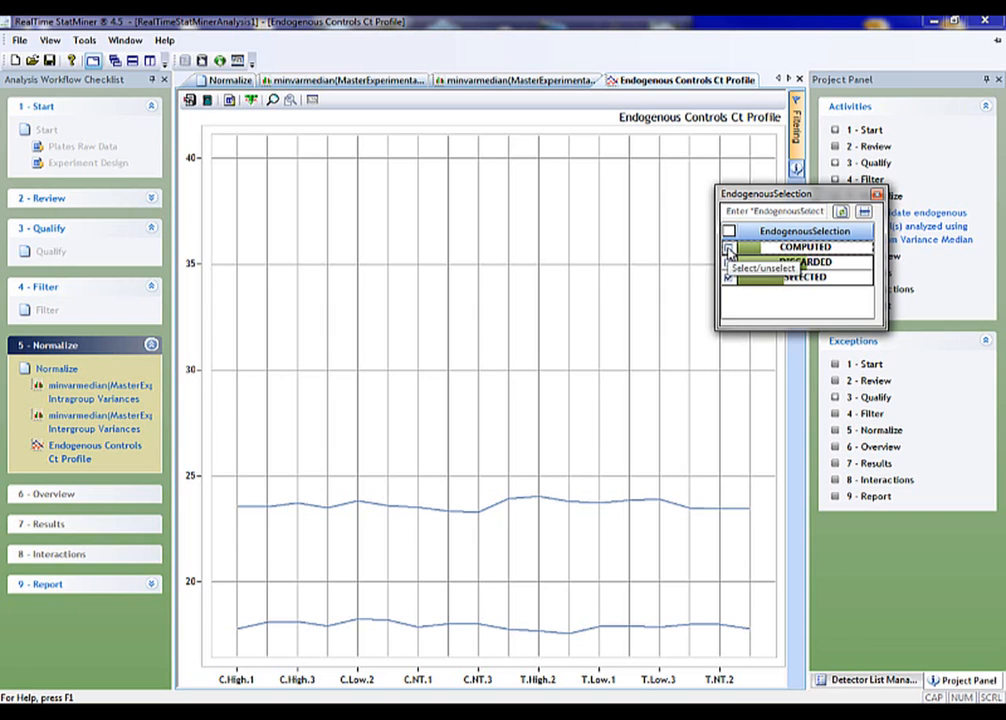
pyautogui.click(729, 247)
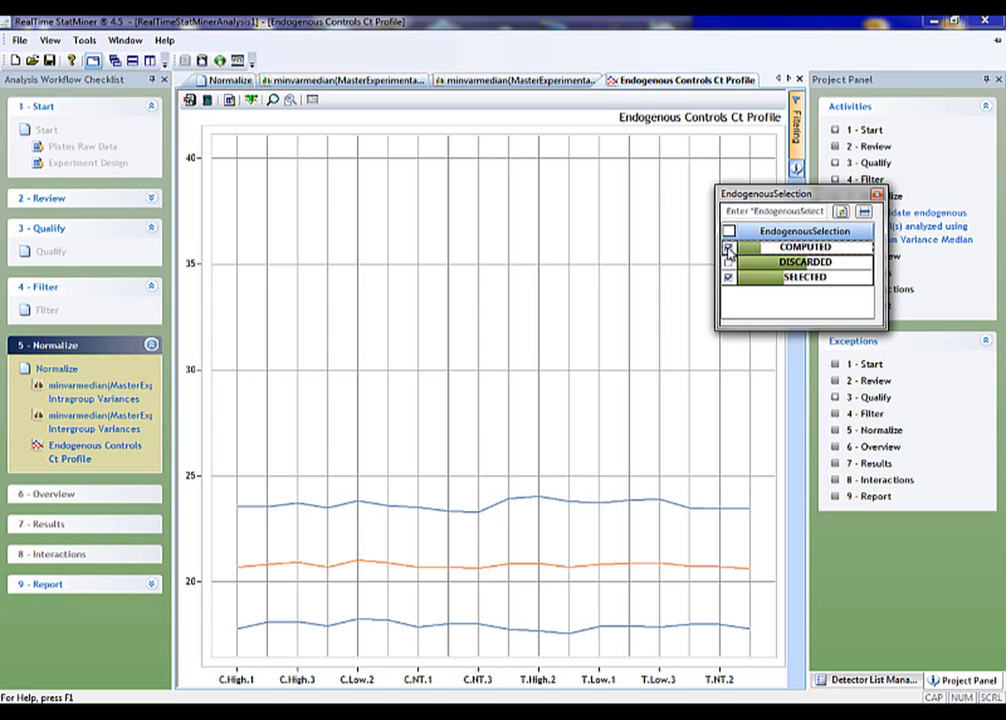
pyautogui.click(876, 194)
# Check the aggregation methods for the Delta Ct computation, keeping Median, and briefly deselect and reselect MammU6
pyautogui.click(207, 79)
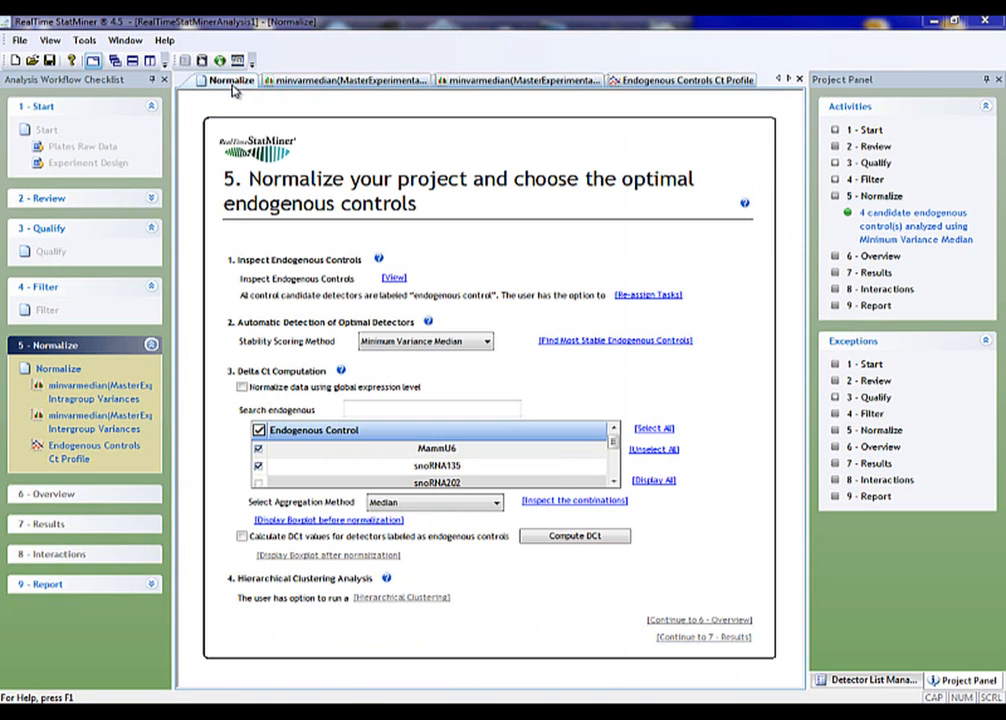
pyautogui.click(466, 503)
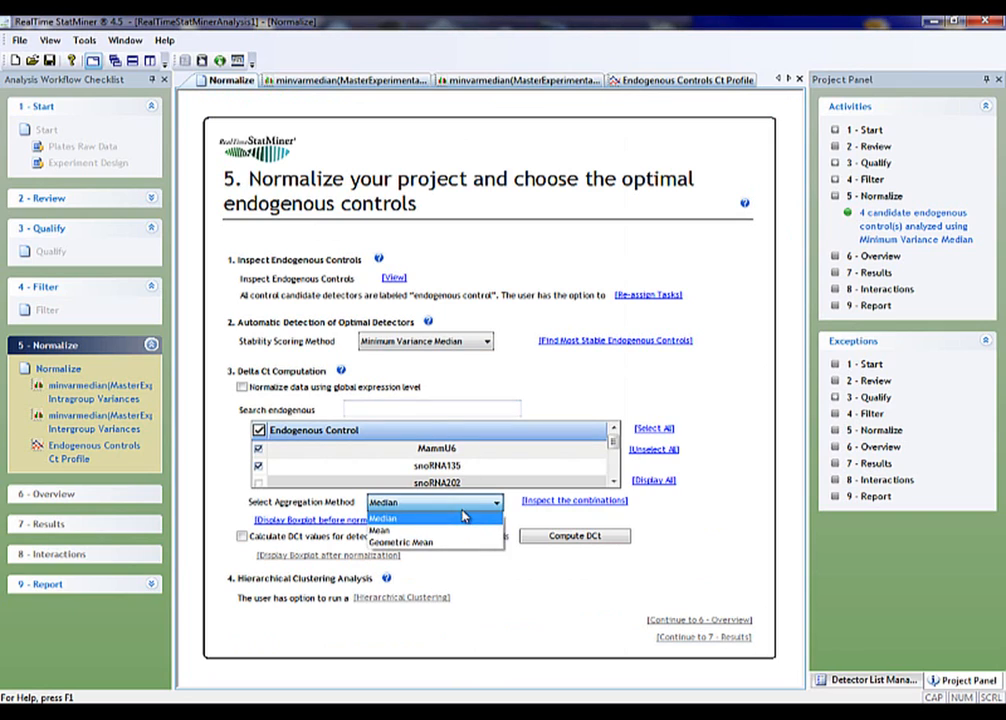
pyautogui.click(461, 514)
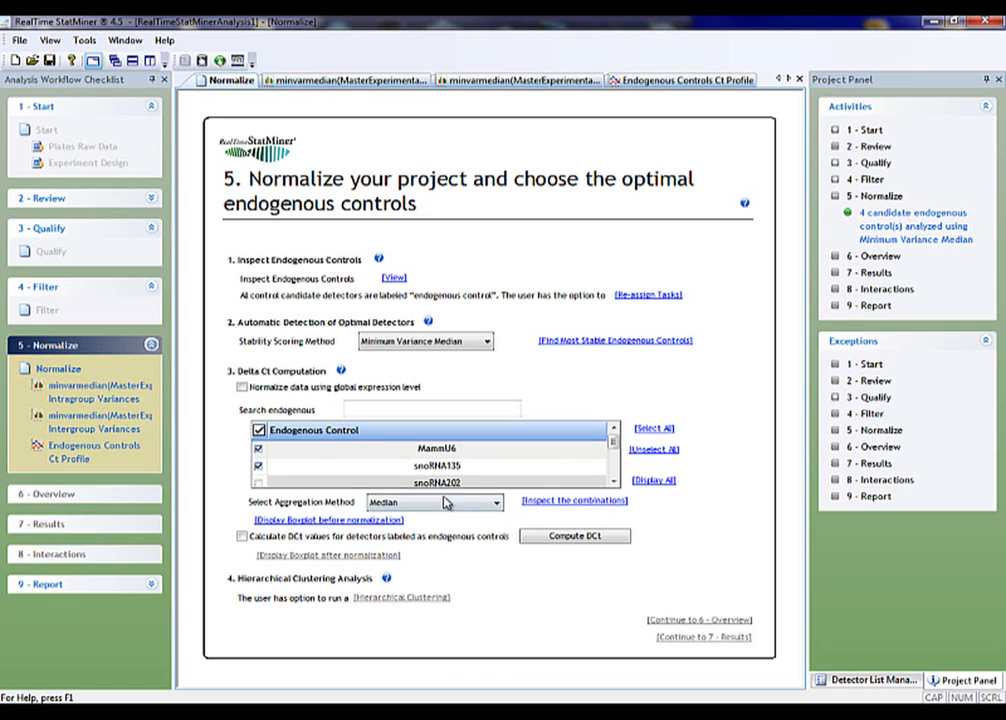
pyautogui.click(260, 449)
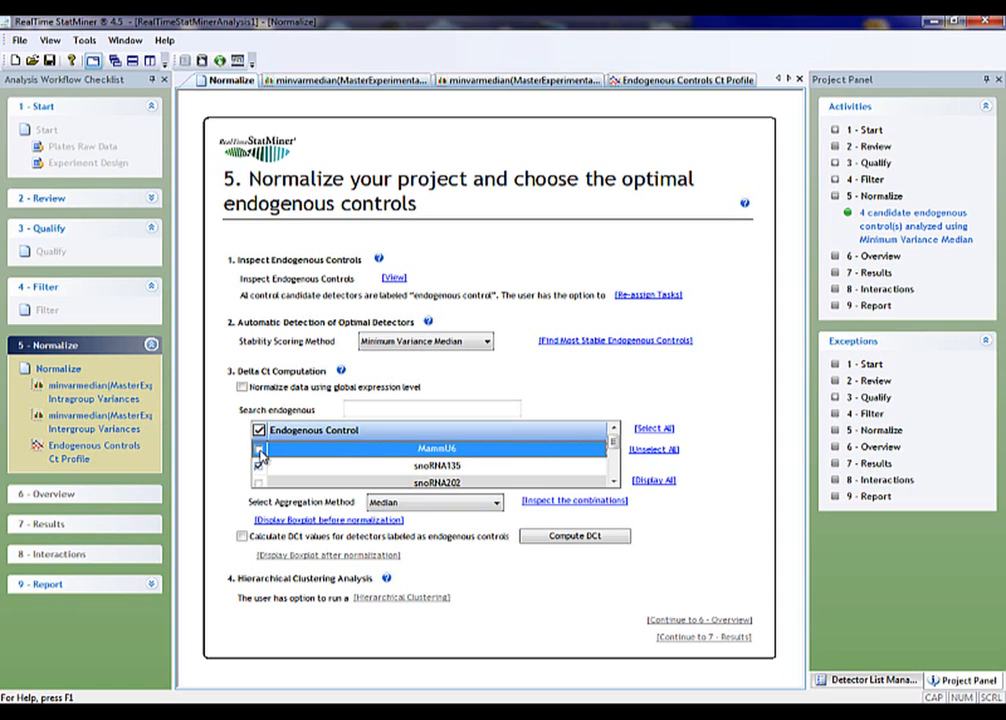
pyautogui.click(259, 449)
# Try normalizing the data using the global expression level, undo that option and reselect MammU6 and snoRNA135
pyautogui.click(242, 387)
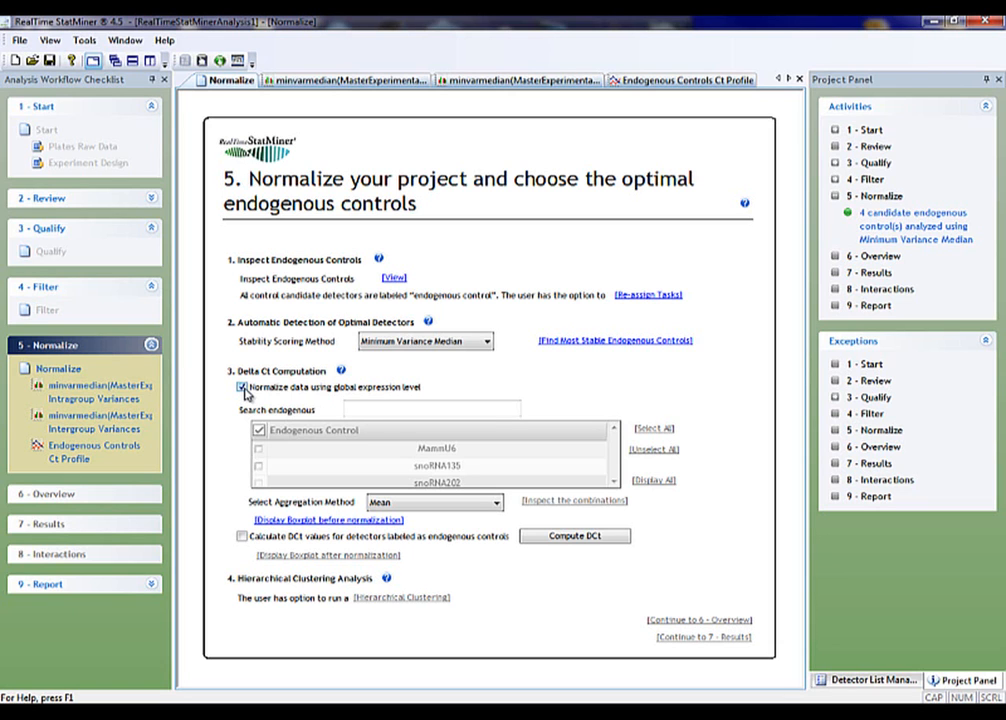
pyautogui.click(242, 388)
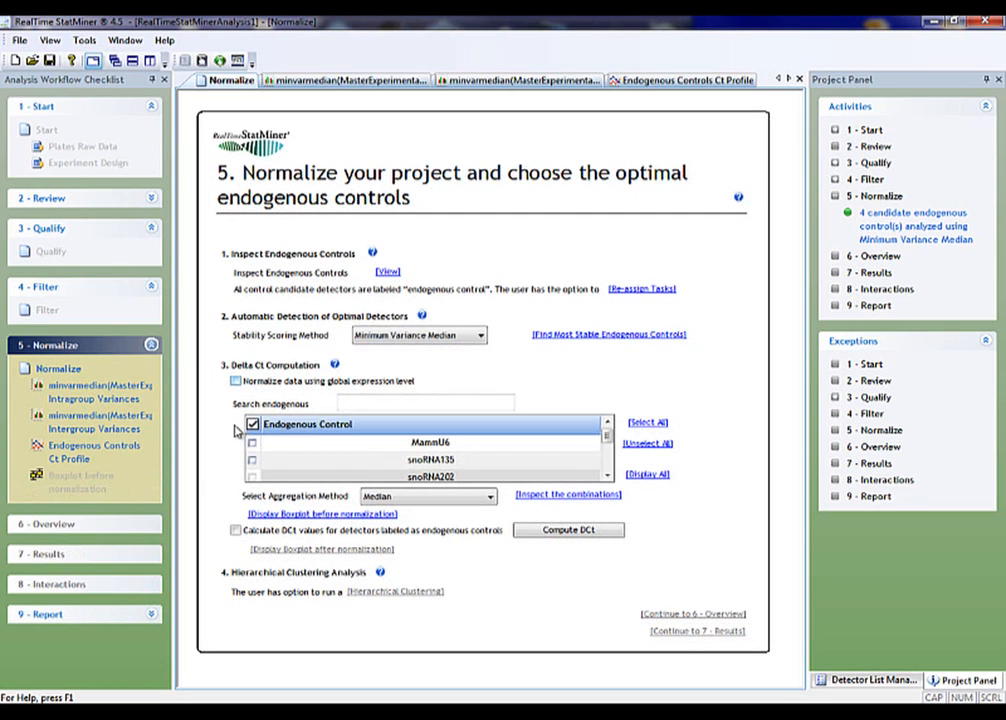
pyautogui.click(252, 444)
pyautogui.click(253, 460)
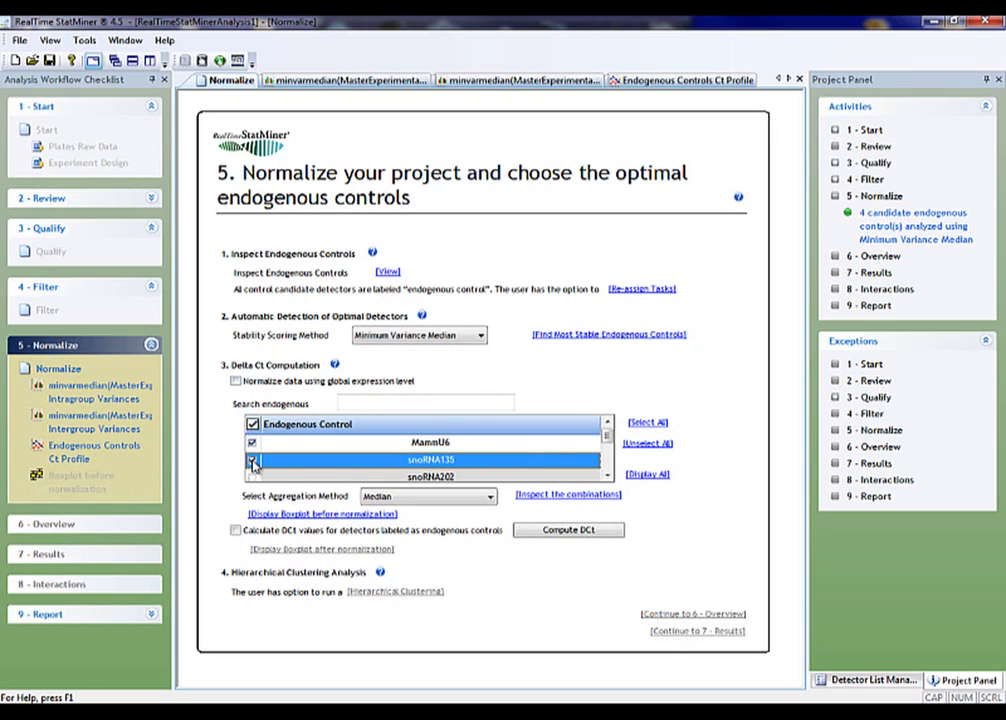
# Review the endogenous controls Ct profile and display the boxplot before normalization
pyautogui.click(632, 80)
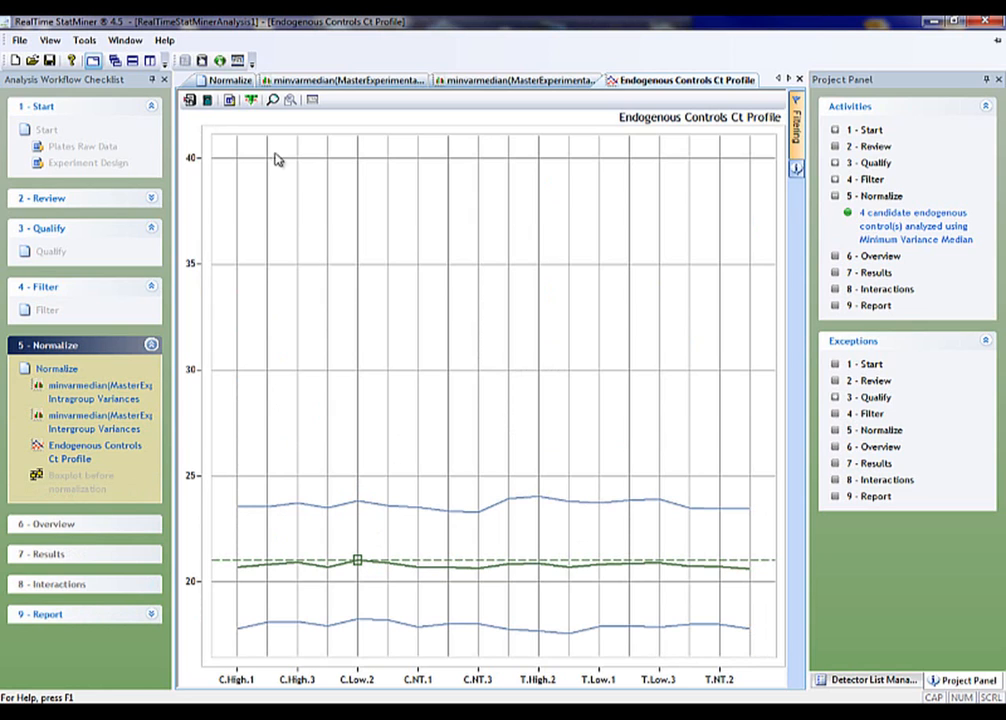
pyautogui.click(232, 80)
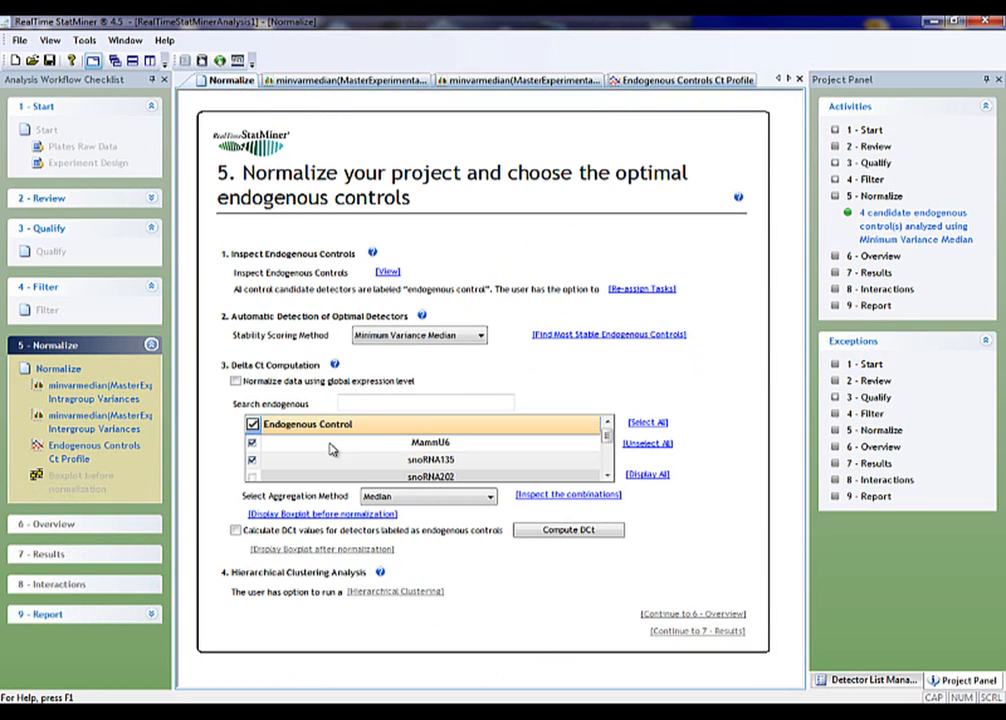
pyautogui.click(324, 514)
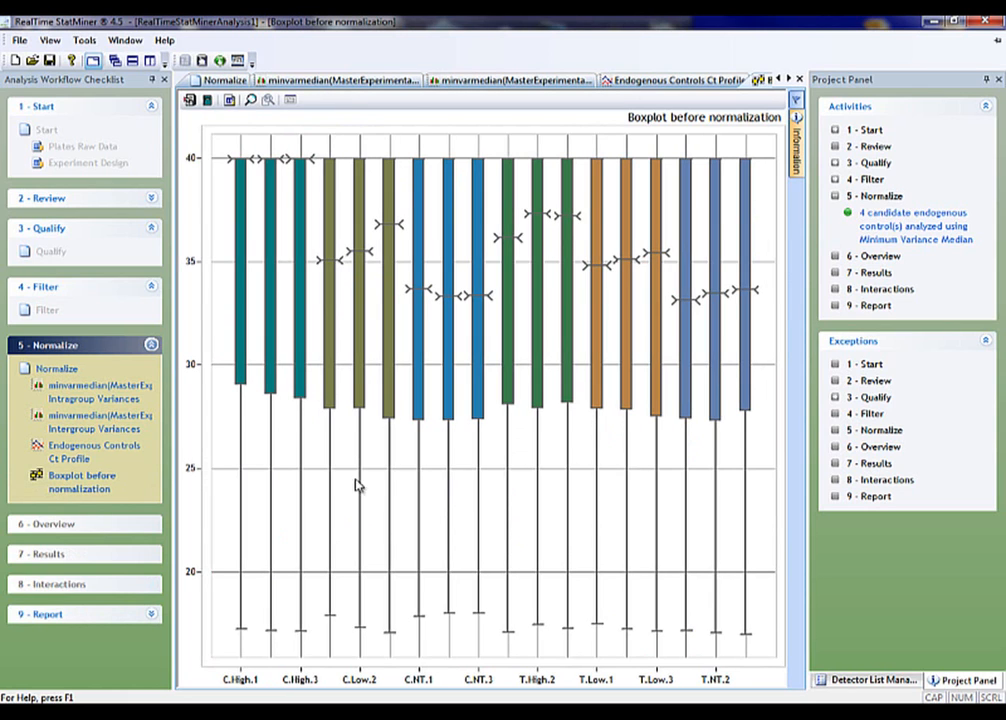
# Close the Minimum Variance Median charts of intragroup and intergroup variances
pyautogui.rightClick(385, 83)
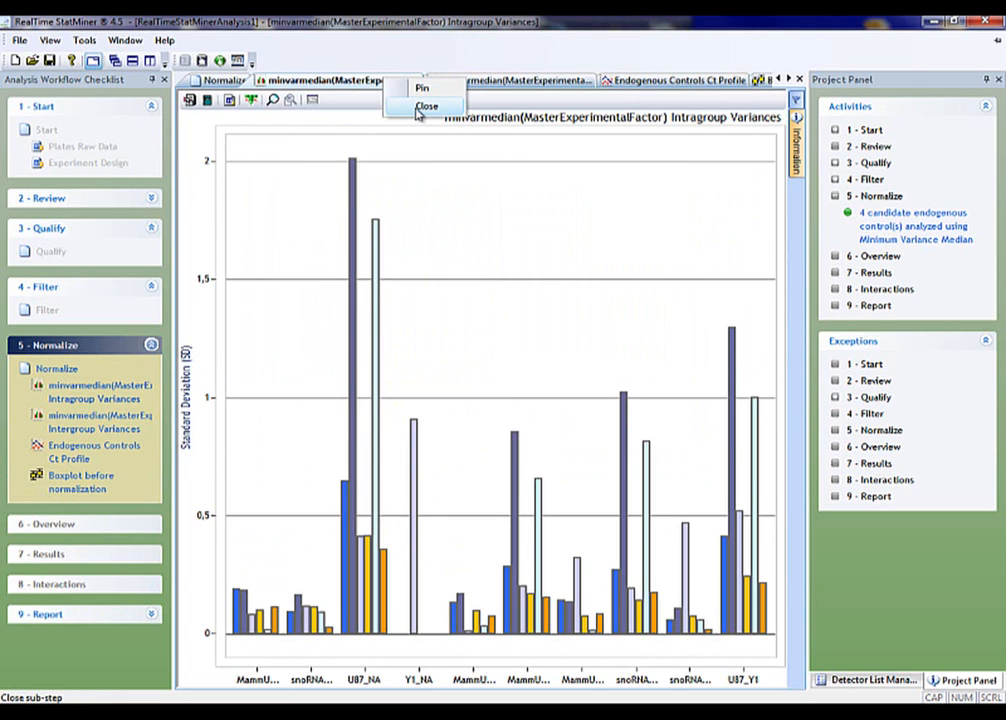
pyautogui.click(422, 105)
pyautogui.rightClick(386, 80)
pyautogui.click(407, 110)
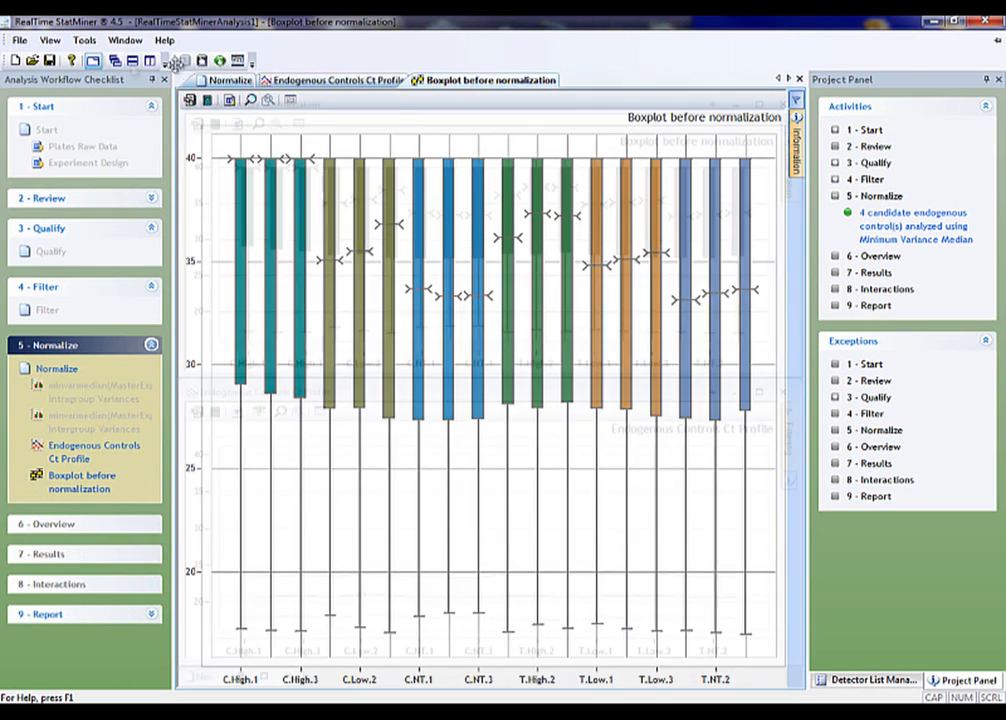
# Tile the boxplot above the Ct profile and compare them, marking the COMPUTED line at the first two C.High samples
pyautogui.click(132, 61)
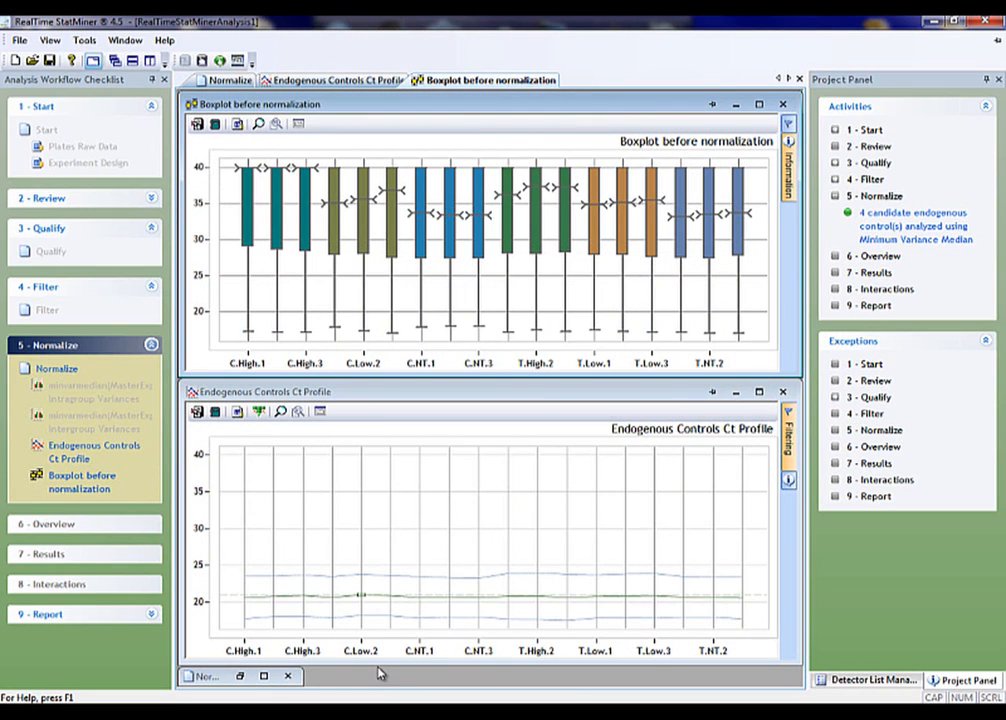
pyautogui.moveTo(381, 665); pyautogui.dragTo(382, 686)
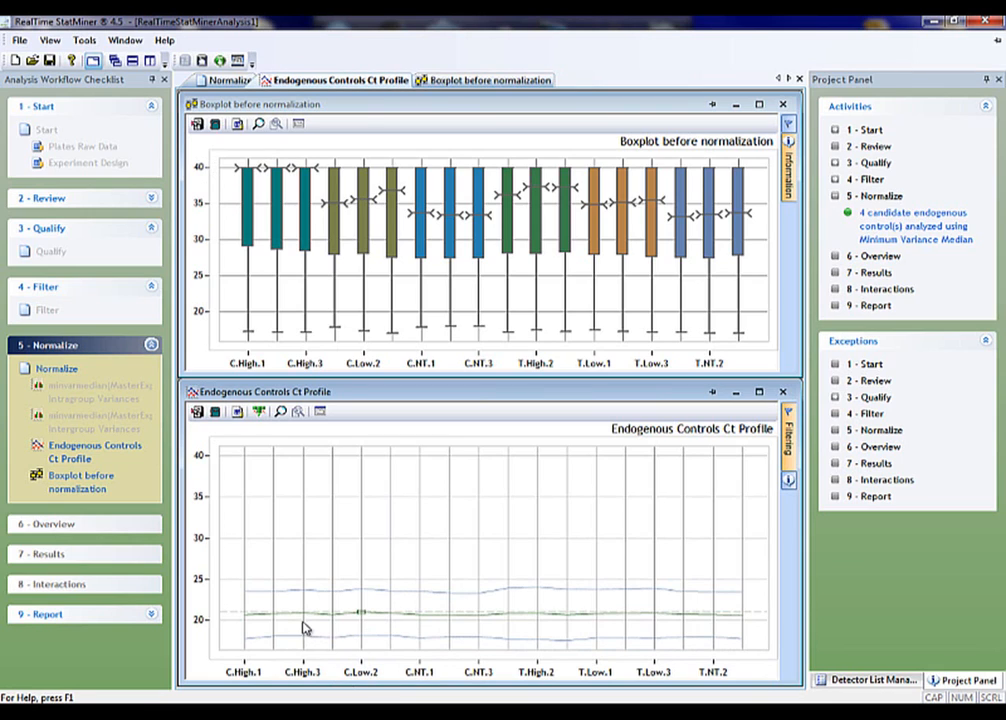
pyautogui.click(249, 620)
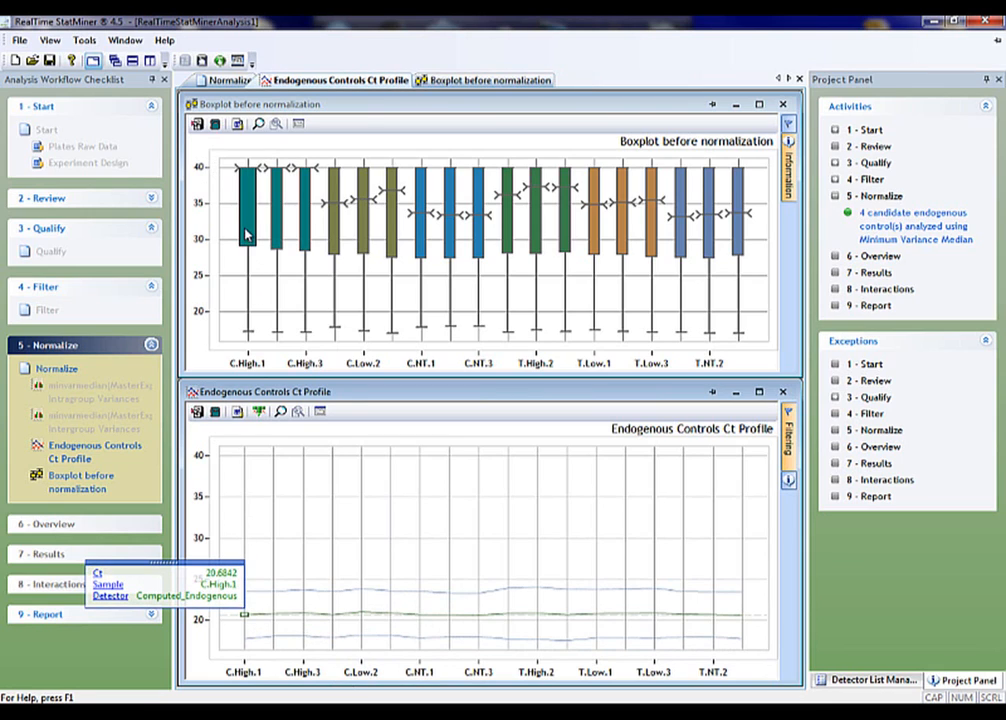
pyautogui.click(276, 617)
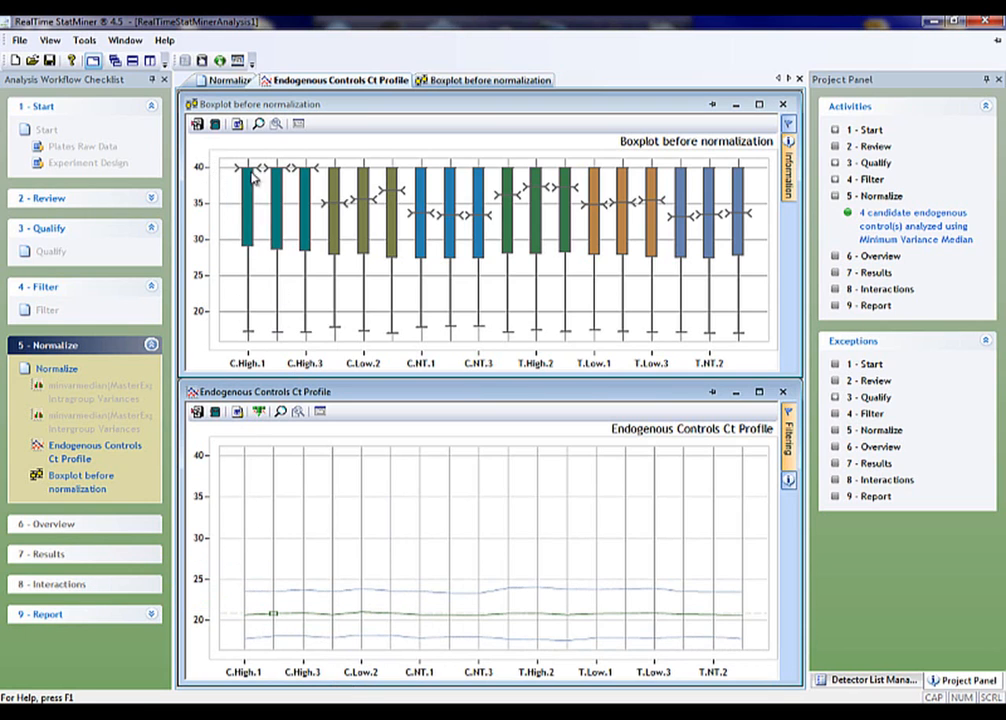
# Include DCt values for detectors labeled as endogenous controls and compute DCt with MammU6, snoRNA135 and Median aggregation
pyautogui.click(230, 80)
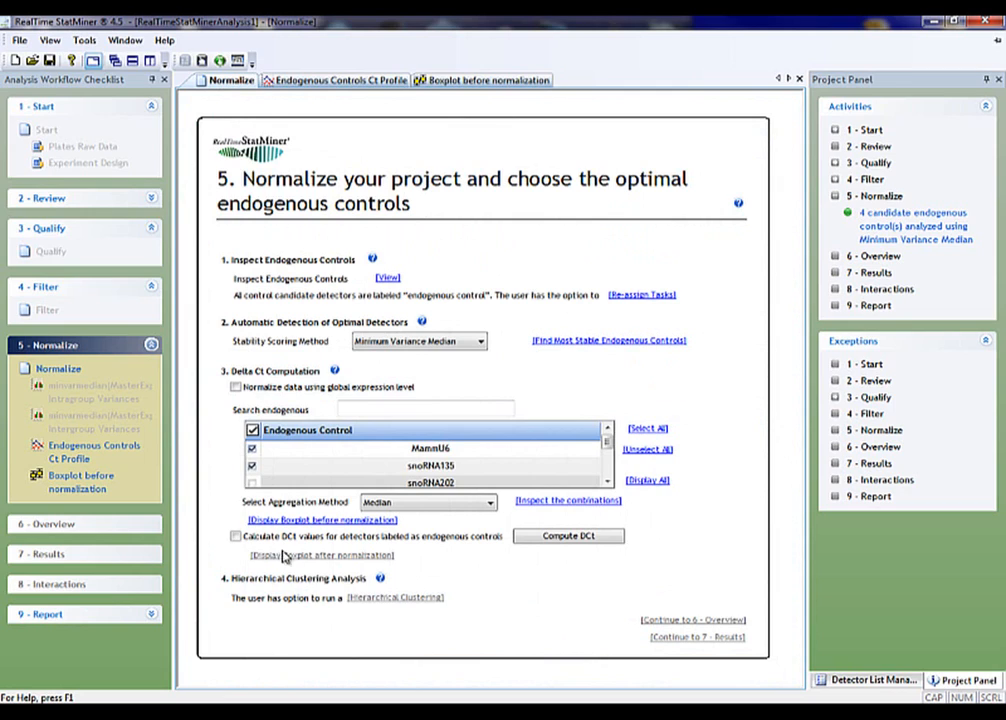
pyautogui.click(235, 537)
pyautogui.click(527, 539)
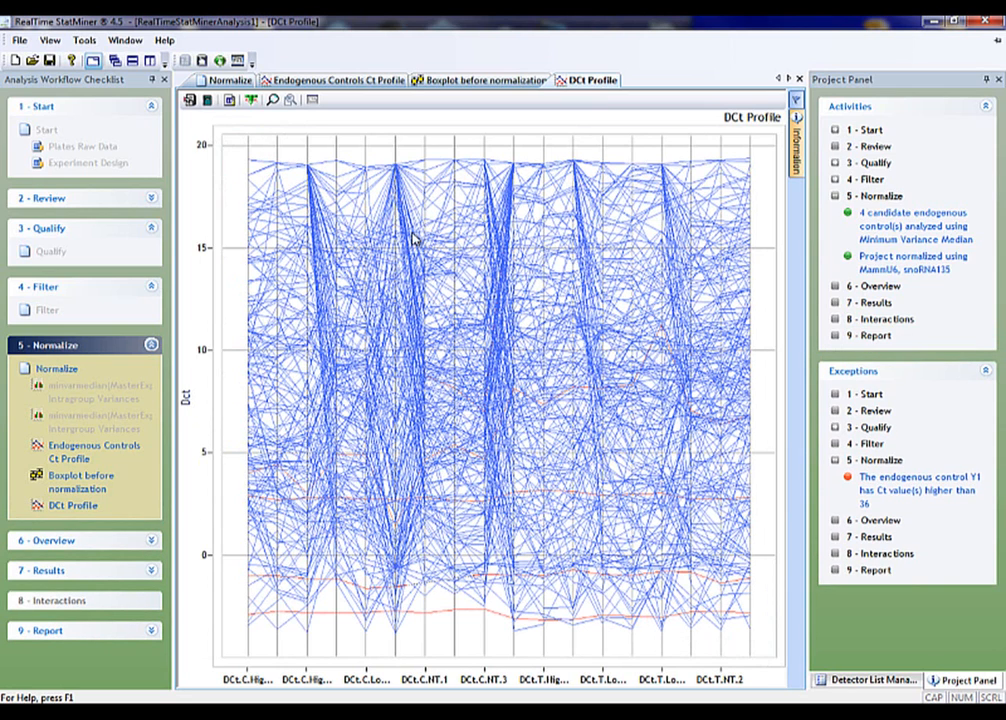
# Display the boxplot after normalization and compare it with the boxplot before normalization
pyautogui.click(225, 80)
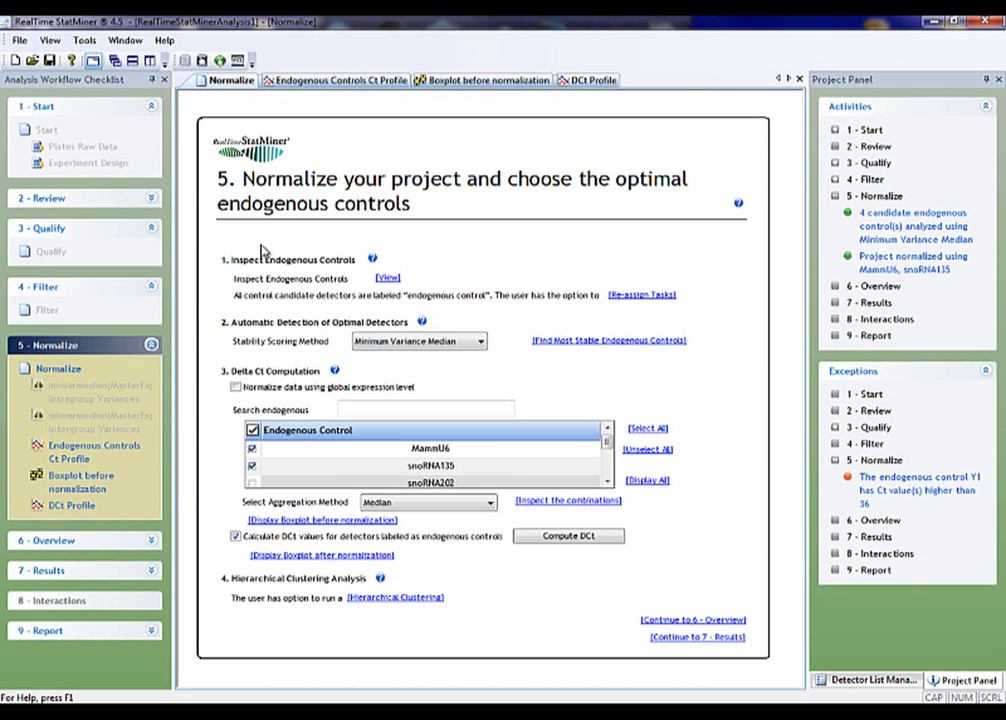
pyautogui.click(311, 556)
pyautogui.click(310, 556)
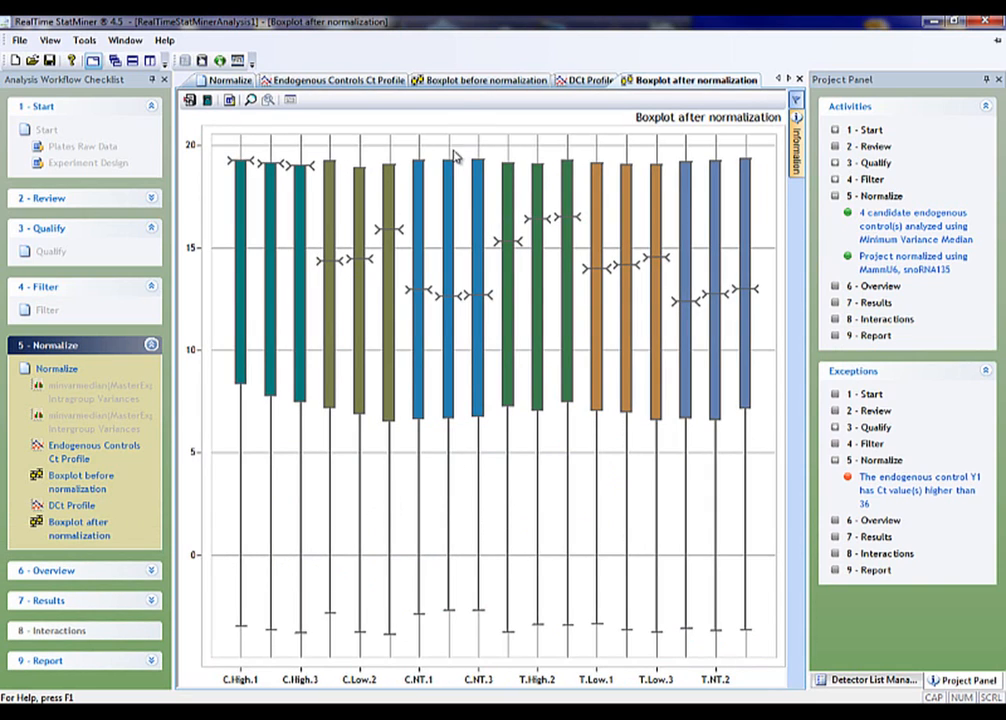
pyautogui.click(455, 82)
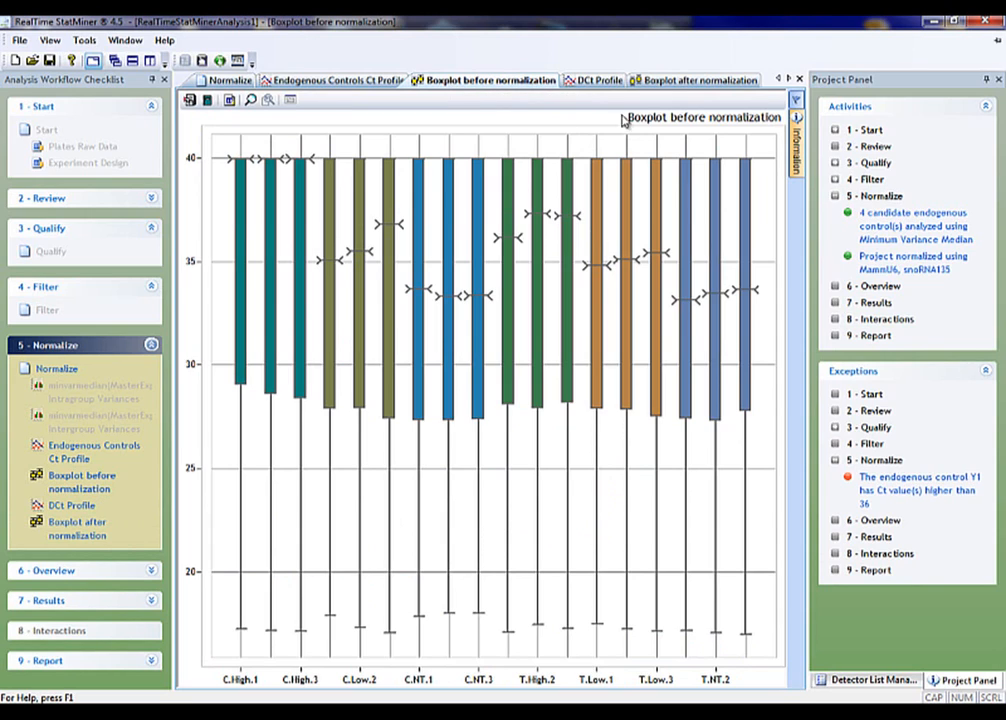
pyautogui.click(677, 84)
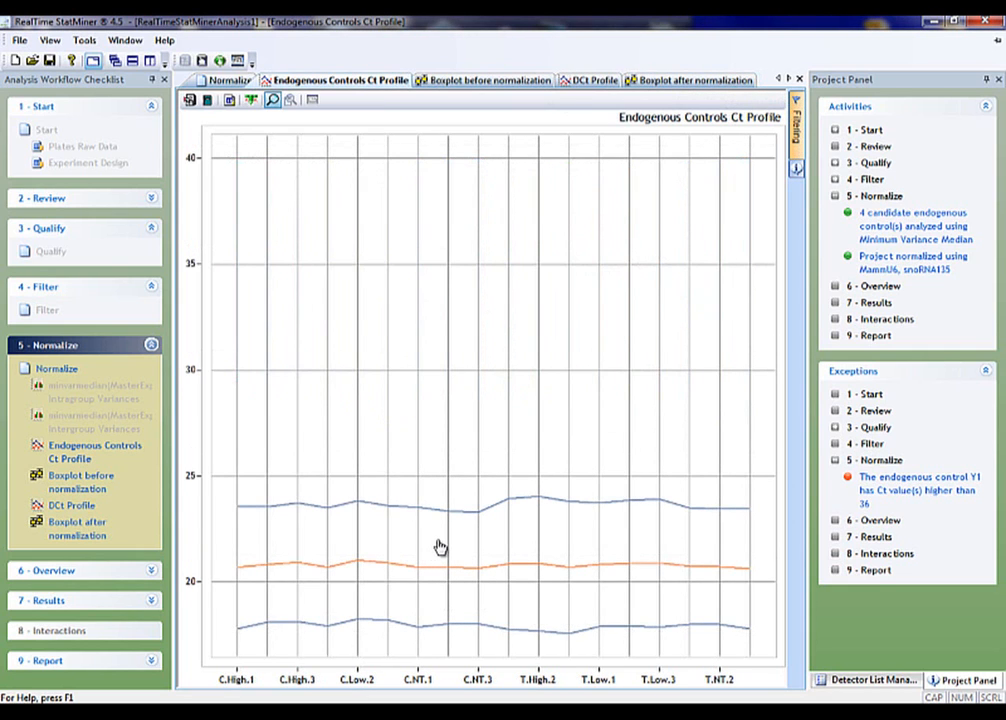
# Zoom in on the COMPUTED line of the endogenous controls Ct profile, and check the project's logged Normalize activities
pyautogui.click(440, 545)
pyautogui.click(450, 479)
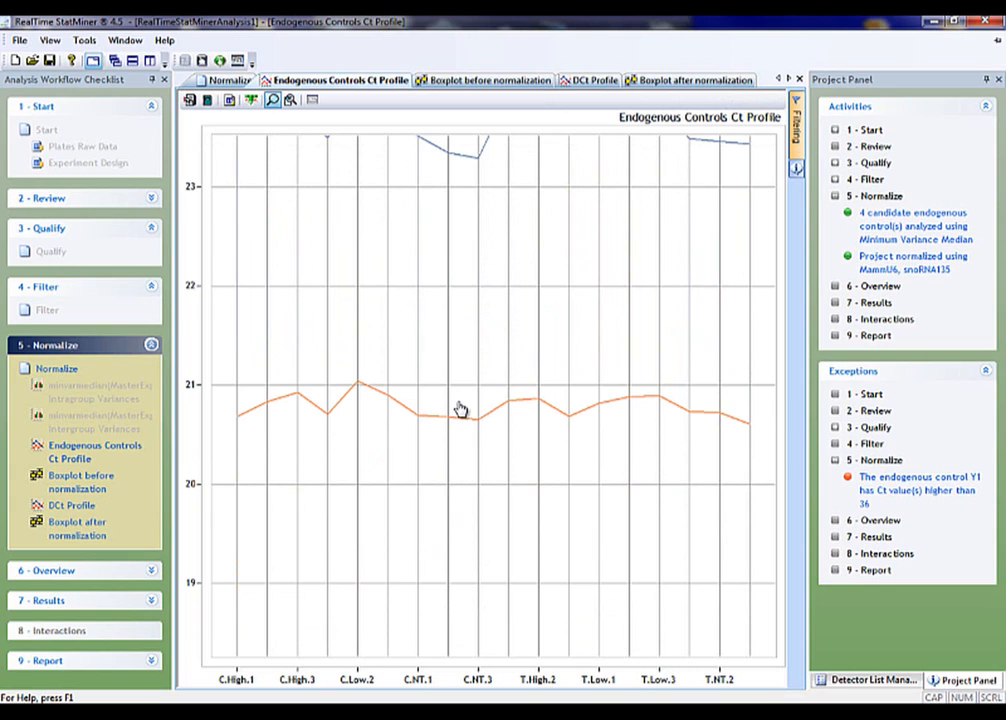
pyautogui.click(230, 80)
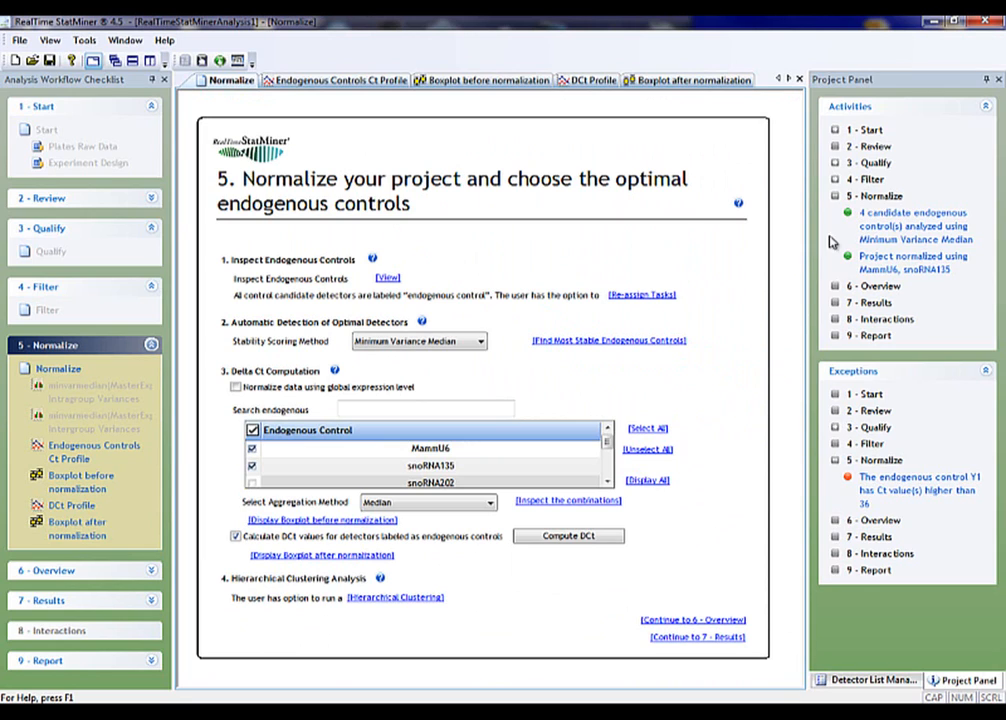
pyautogui.moveTo(851, 242)
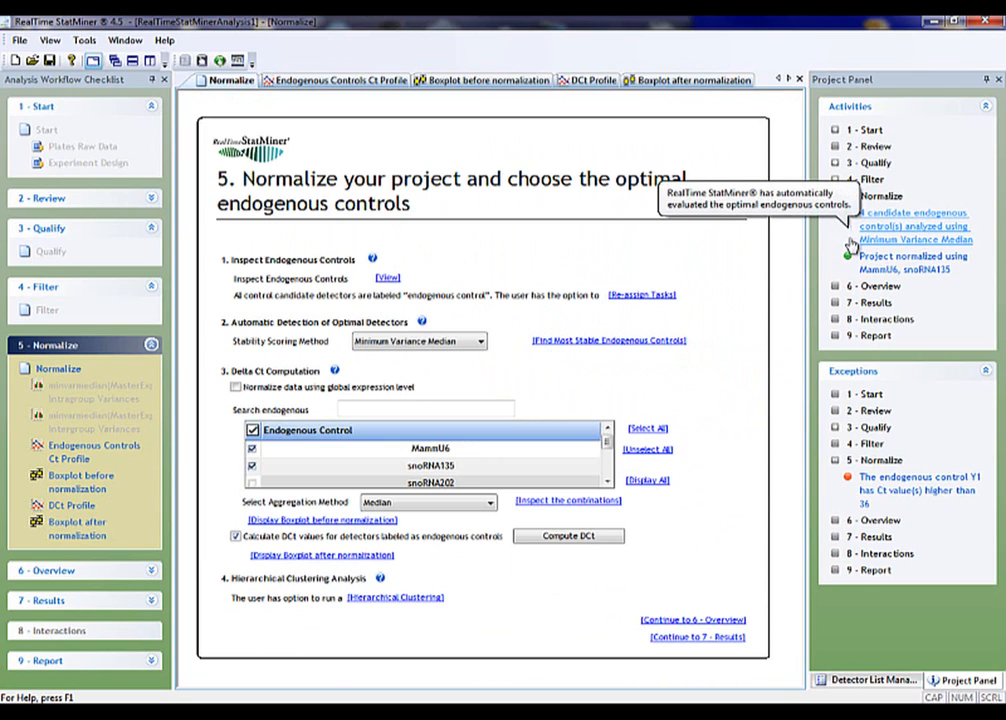